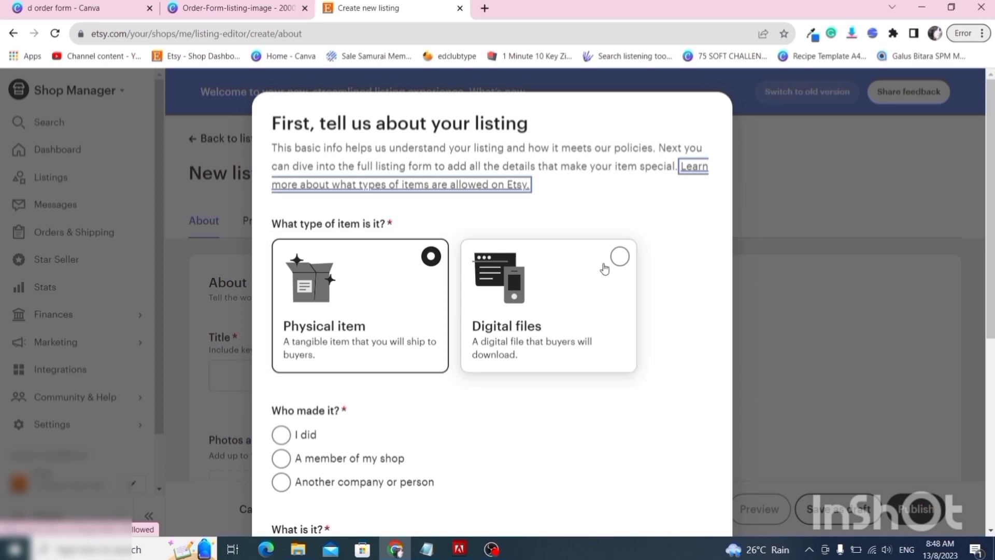
- Define the item as digital files, made by "I did", a finished product from 2020 - 2023, and continue to the listing form
click(618, 256)
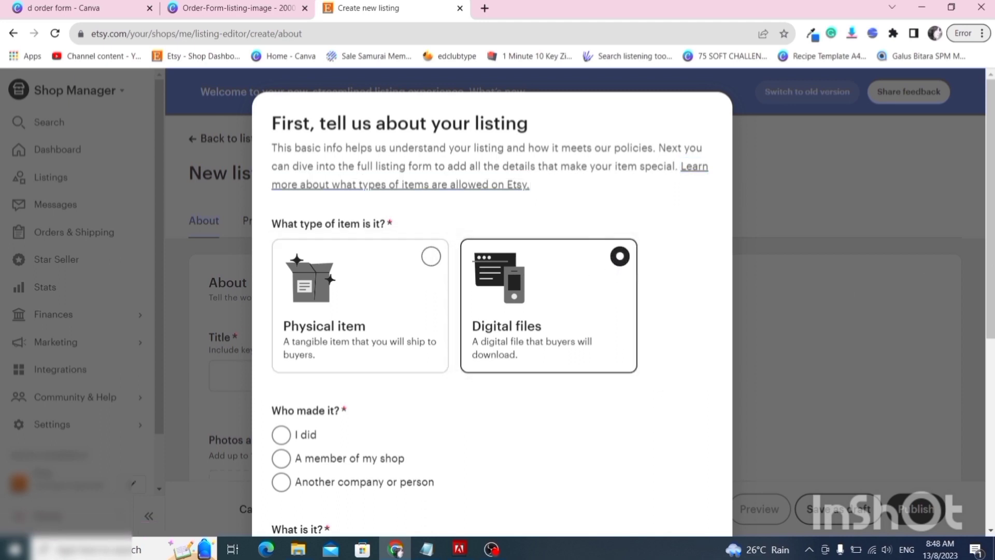
scroll(960, 261, down, 3)
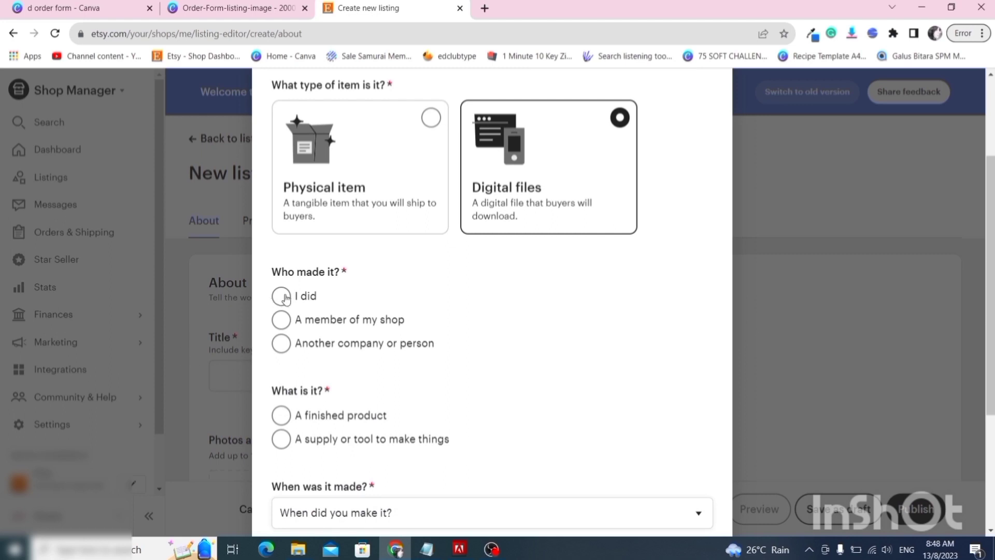
click(288, 300)
click(280, 416)
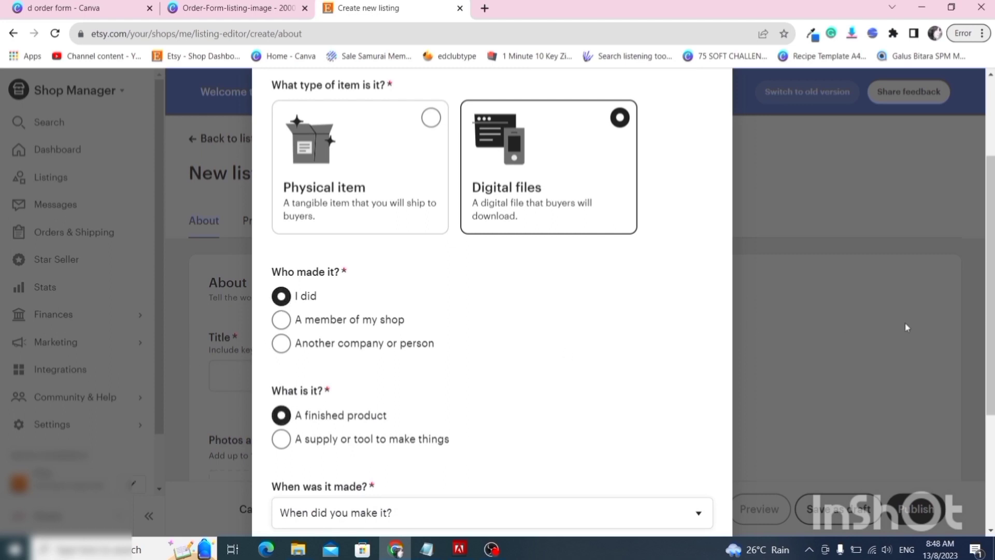
scroll(492, 300, down, 3)
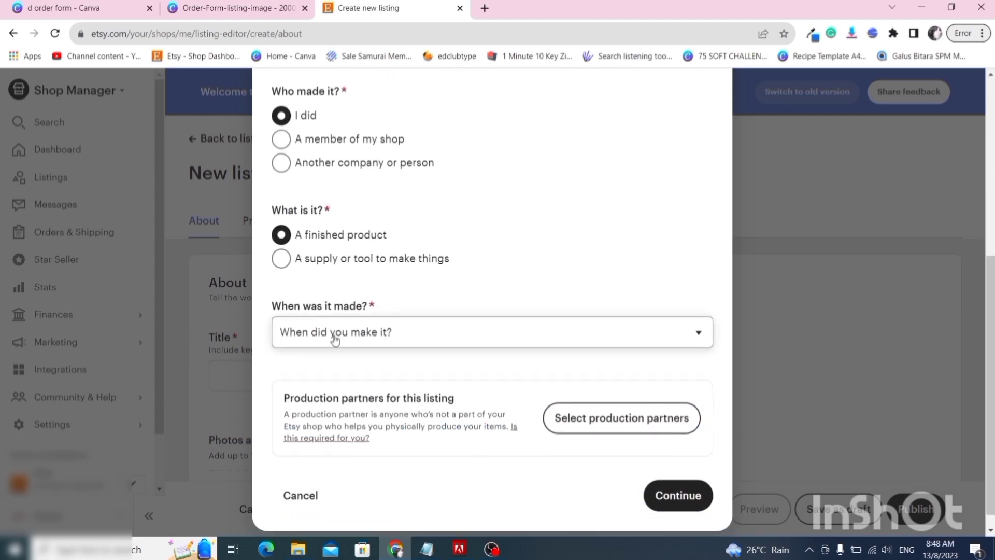
click(333, 336)
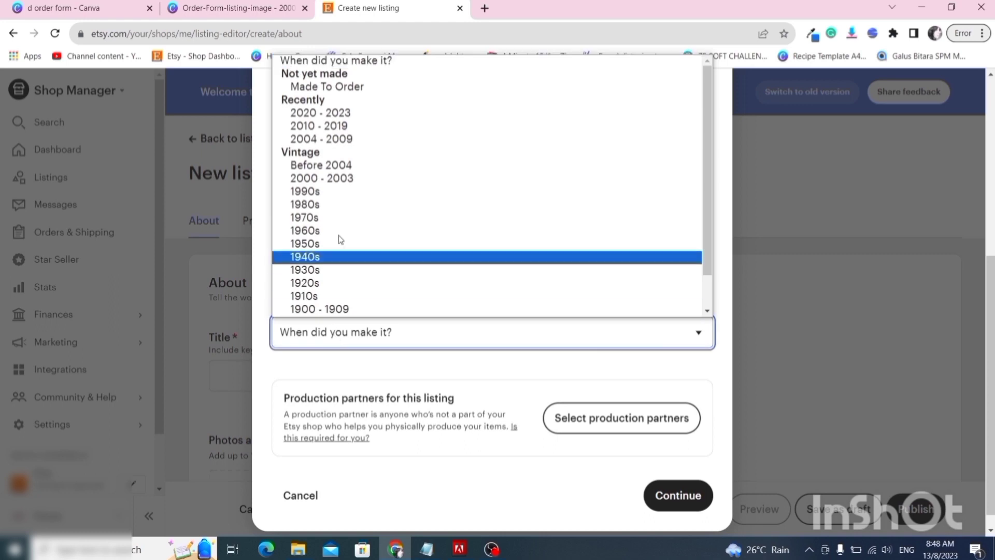
click(299, 114)
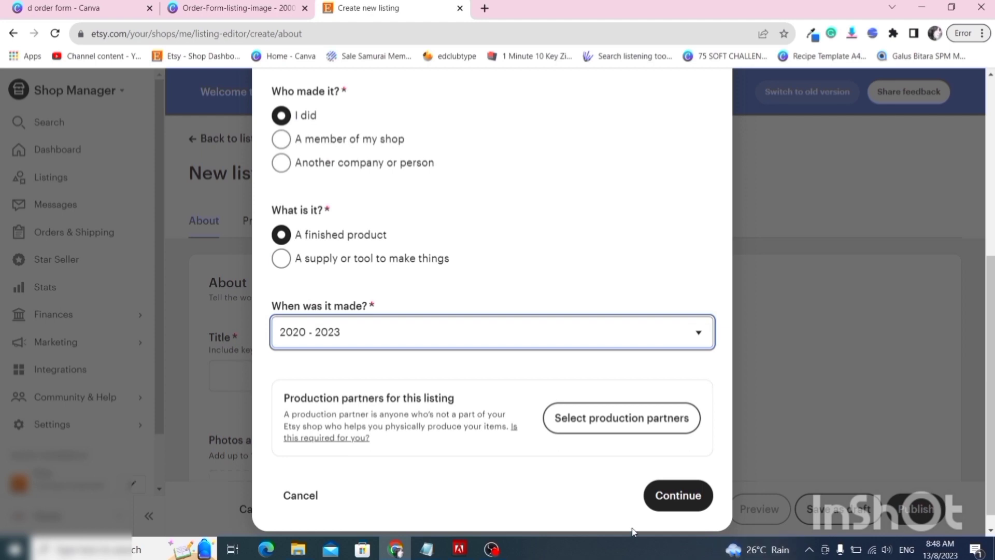
click(662, 496)
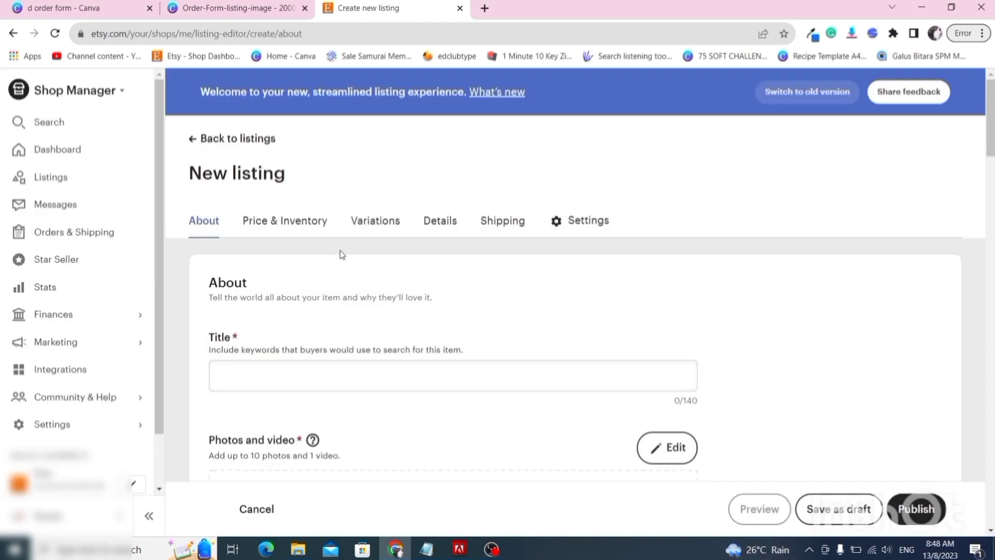
- Enter the title "Order Form Editable, Tshirt Order Form, Purchase Order Form, Work Order Forms, Change Order Form, Online Order Form, Cake Order Form"
scroll(466, 336, down, 2)
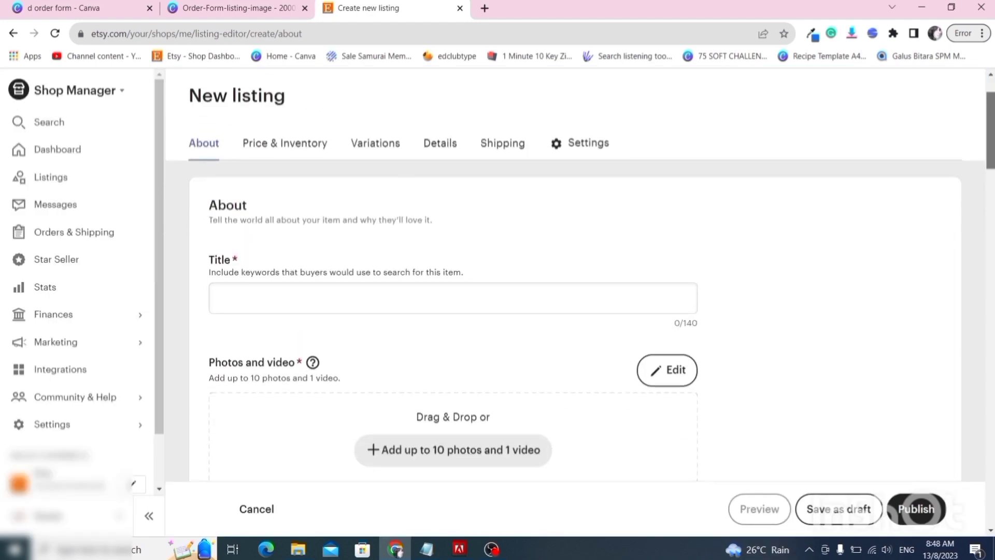
scroll(580, 274, down, 1)
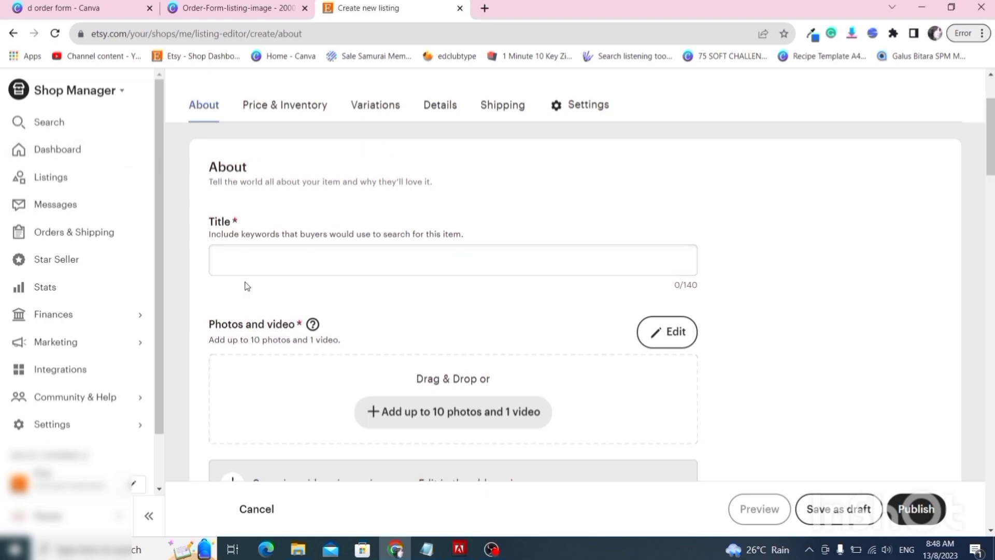
mouse_move(298, 548)
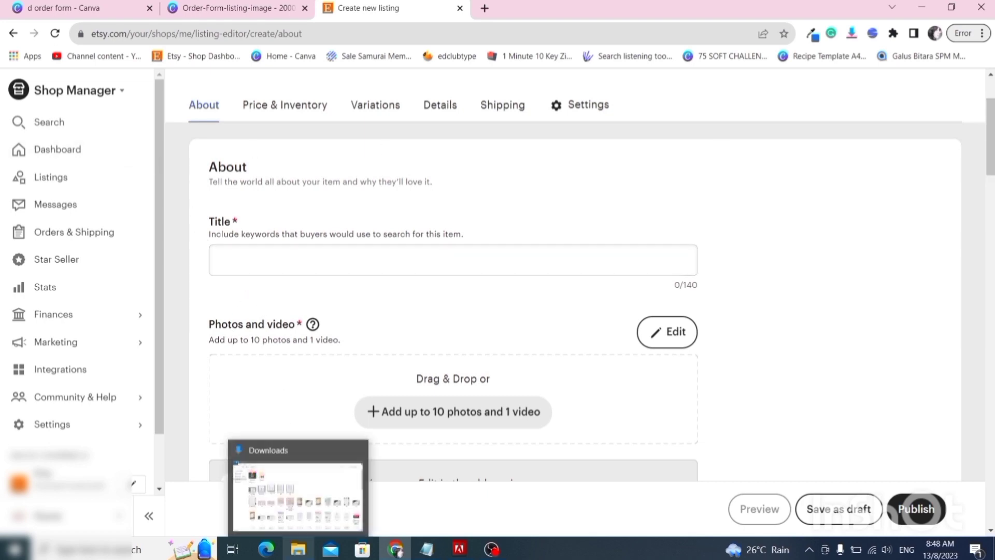
click(253, 260)
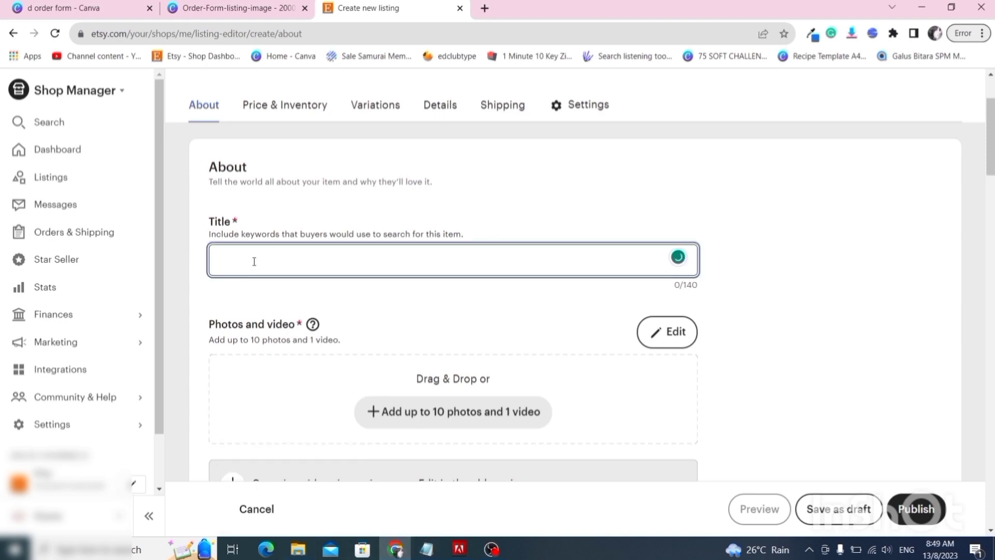
text(Order Form Editable, Tshirt Order Form, Purchase Order Form, Work Order Forms, Change Order Form, Online Order Form, Cake Order Form)
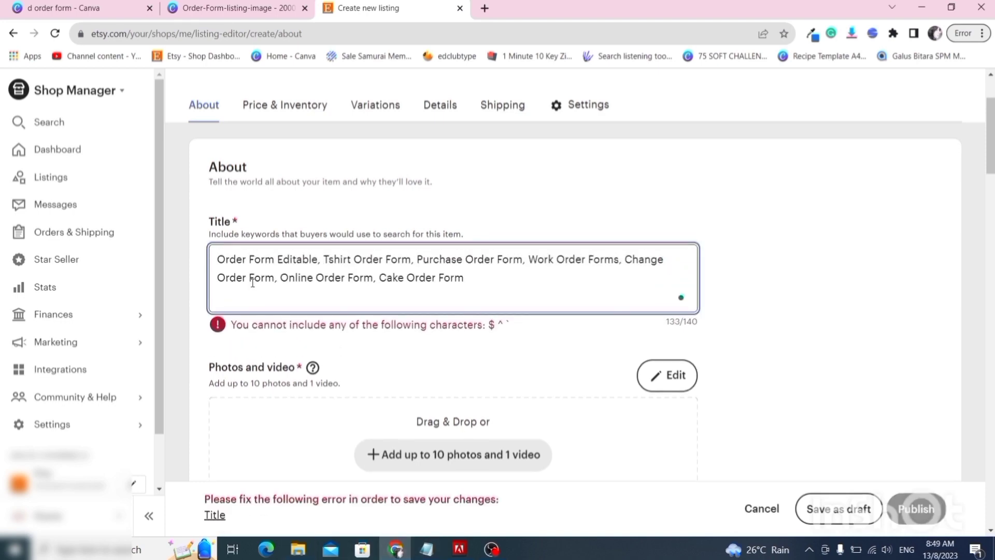
key(BackSpace)
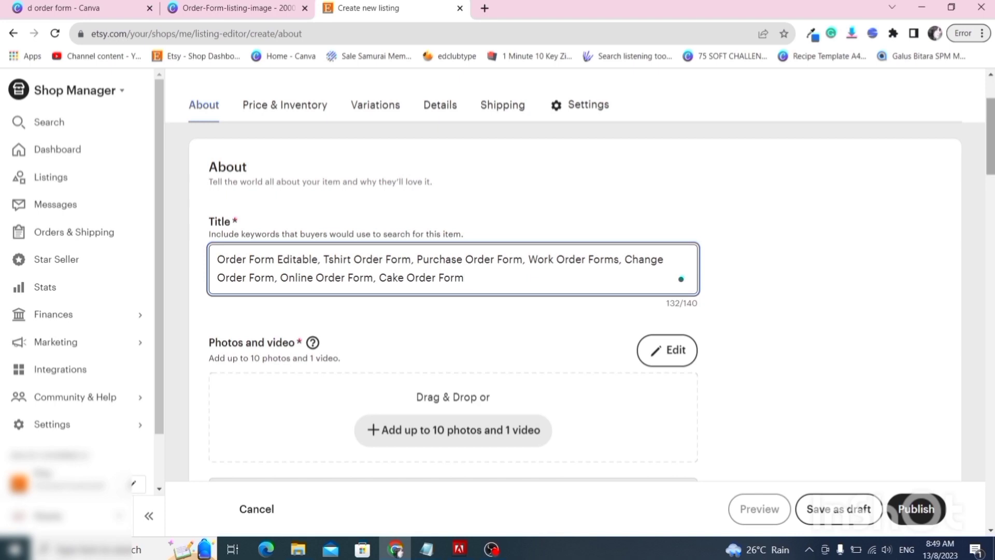
- Upload the order-form-template video from Downloads to the listing's photos and video
scroll(400, 313, down, 3)
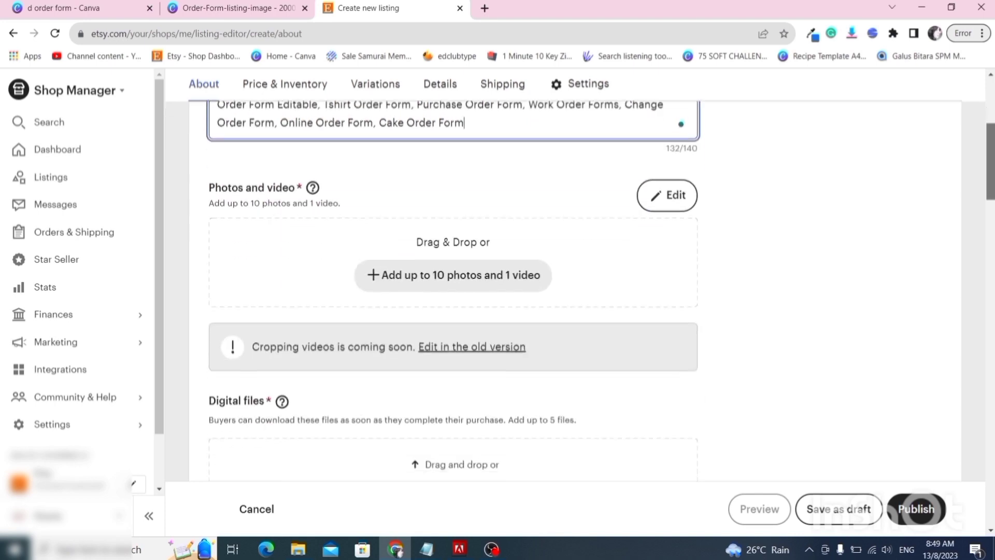
click(412, 290)
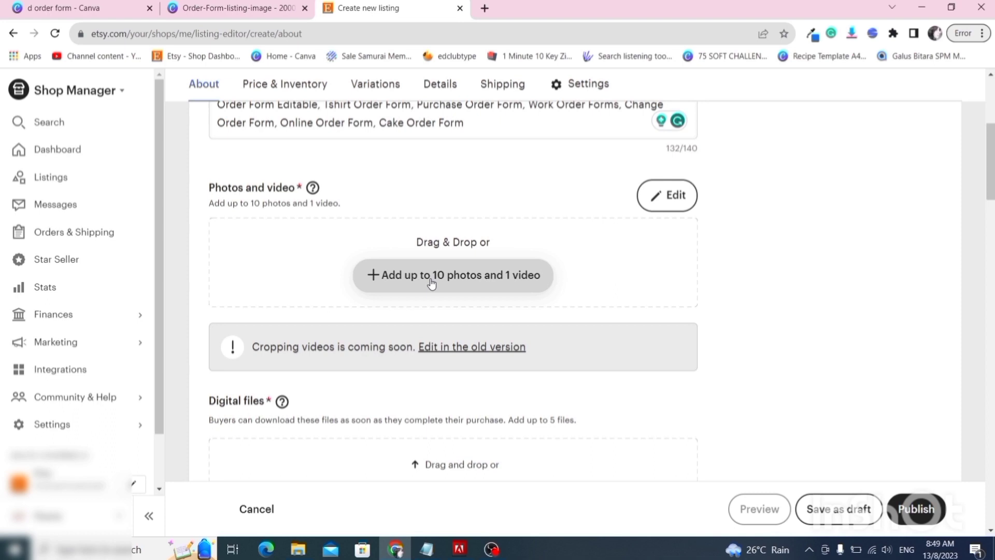
click(394, 286)
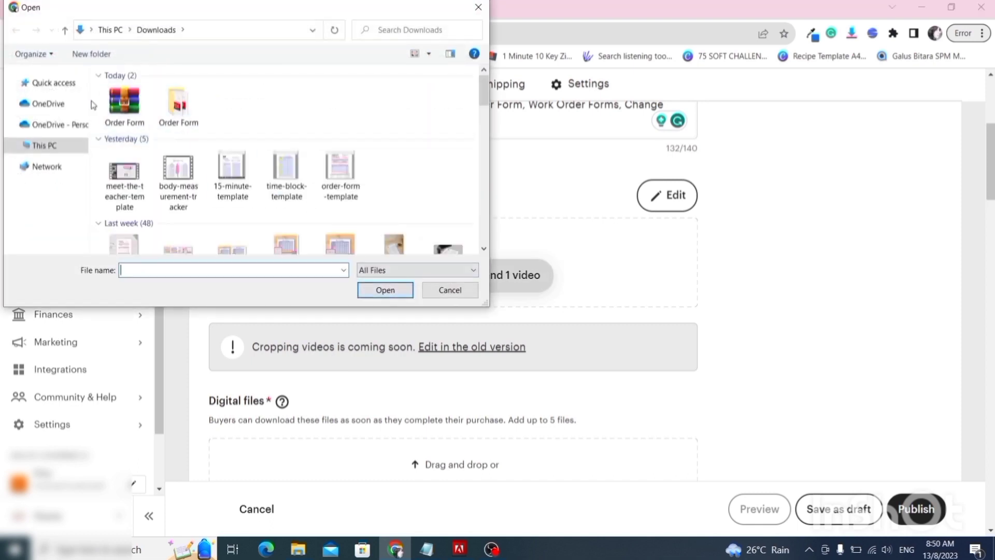
scroll(484, 108, down, 1)
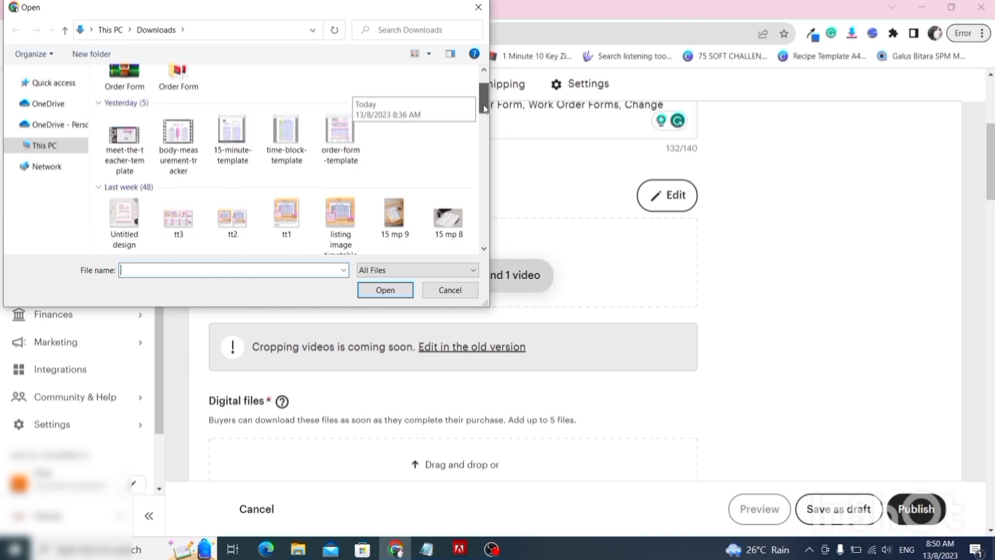
drag(484, 108, 485, 100)
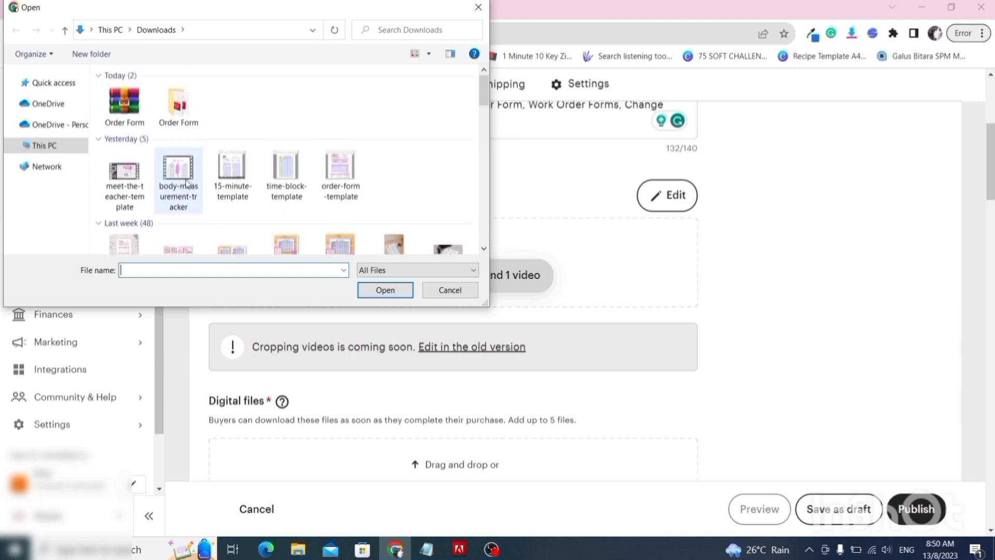
click(342, 184)
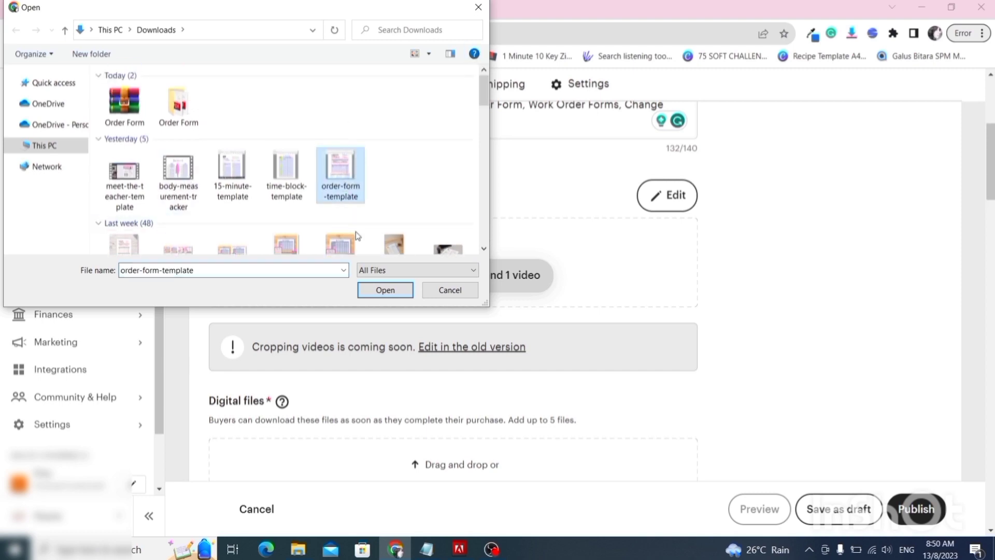
click(378, 290)
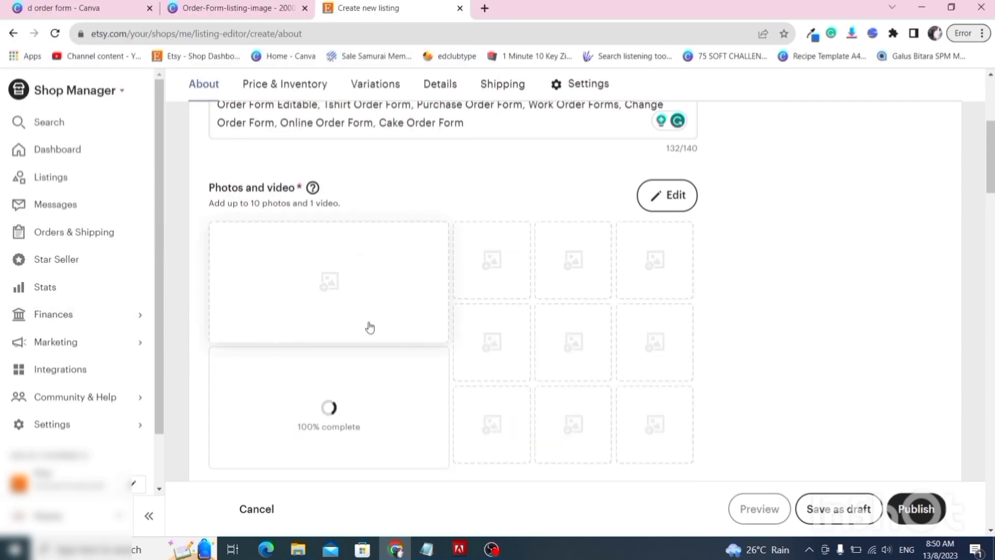
- Add images 1, 2 and 3 from Downloads to the listing photos in that order, with image 1 as the primary photo
click(335, 298)
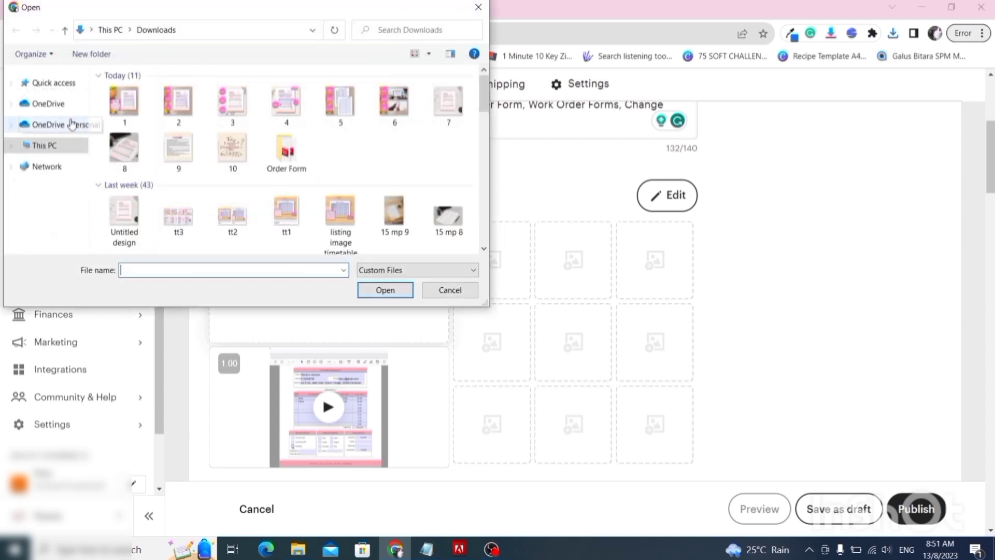
click(125, 104)
click(386, 299)
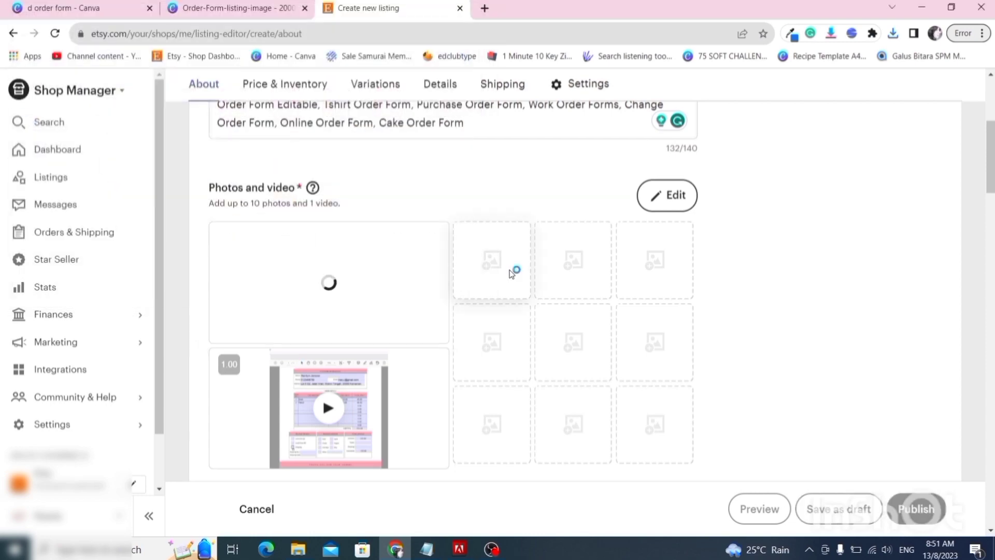
click(226, 186)
click(179, 103)
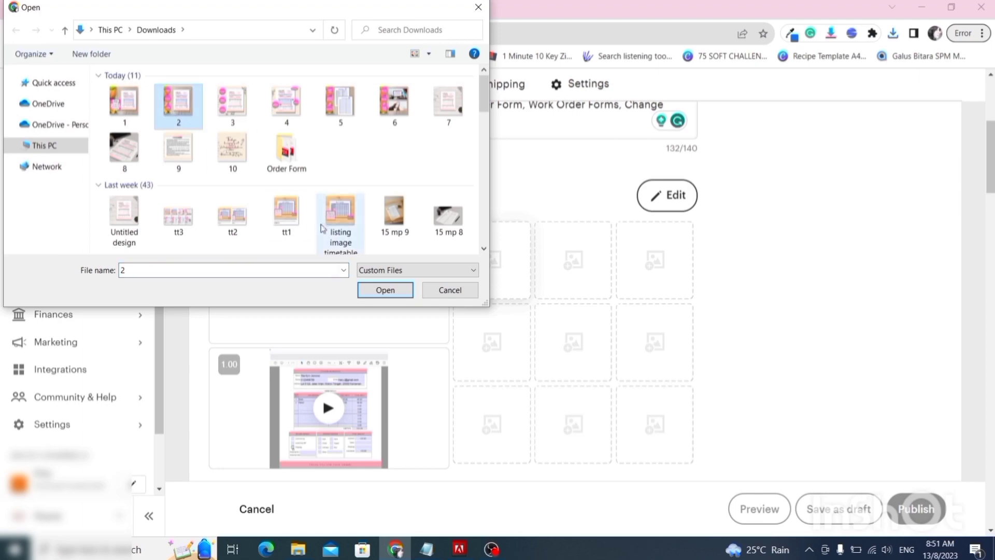
click(370, 293)
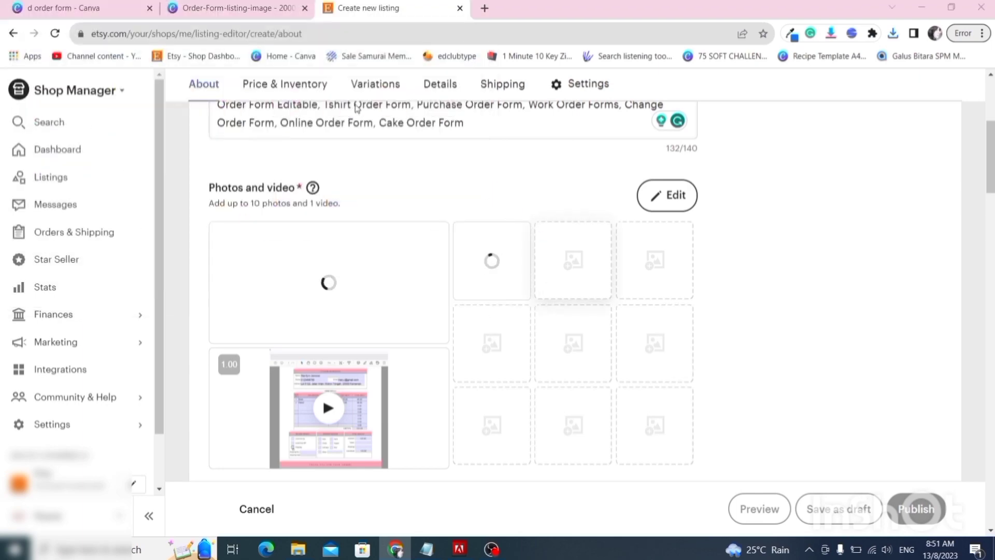
click(548, 279)
click(232, 104)
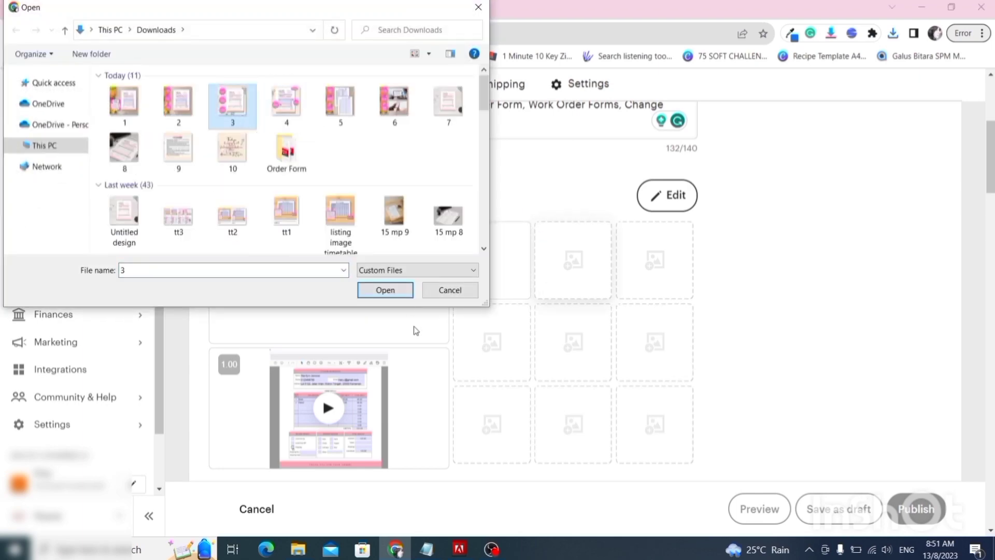
click(385, 289)
click(637, 260)
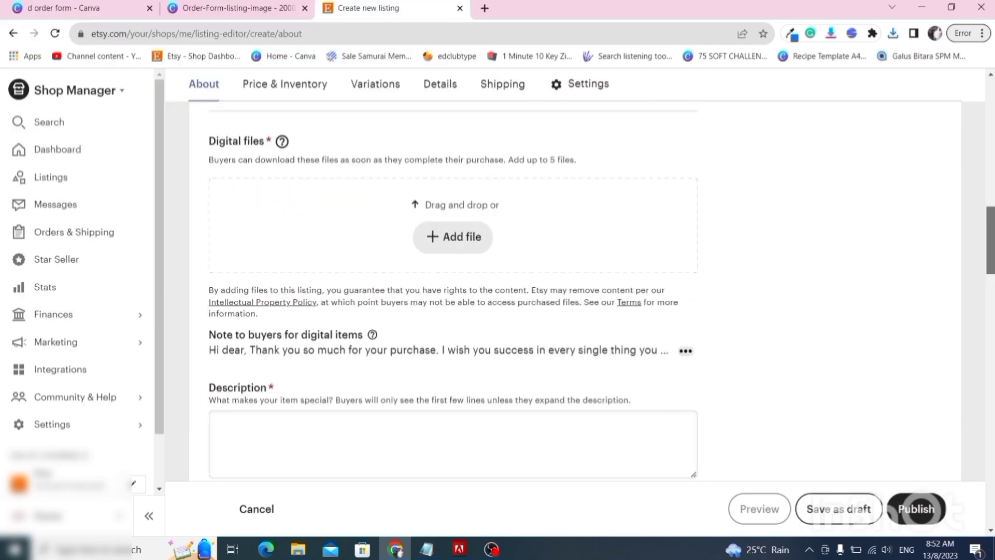
- Add the Order Form zip archive from Downloads as the listing's digital file
scroll(992, 236, up, 4)
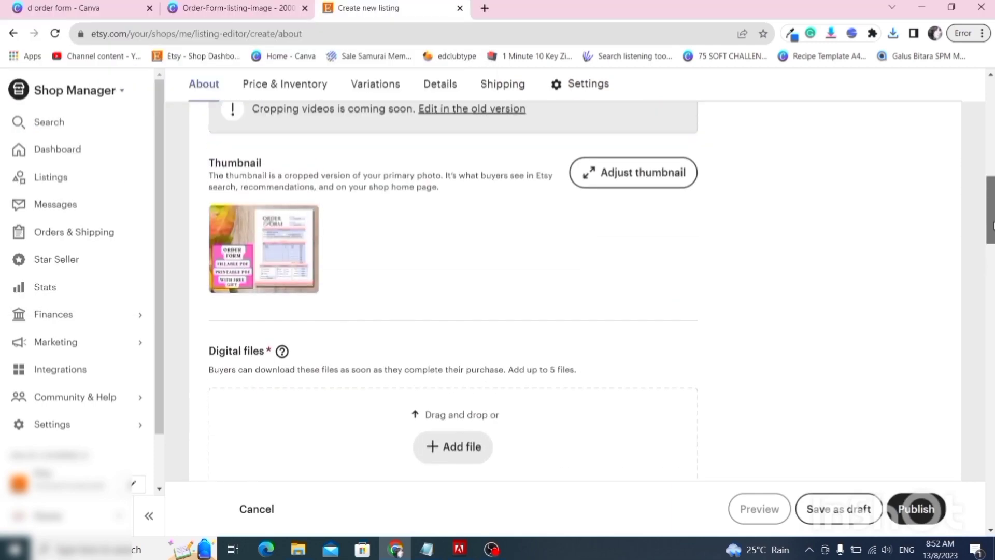
scroll(992, 236, down, 2)
scroll(992, 236, down, 2)
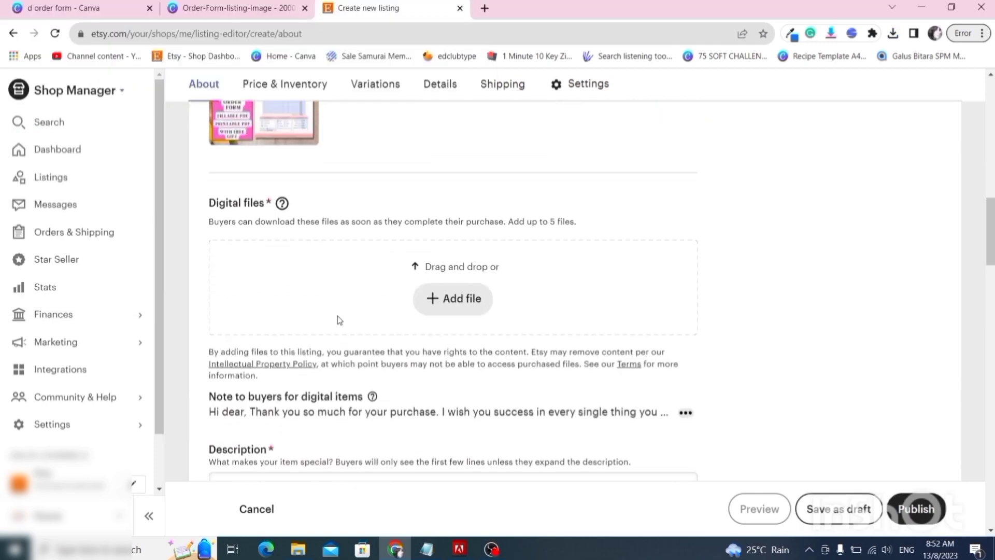
click(440, 305)
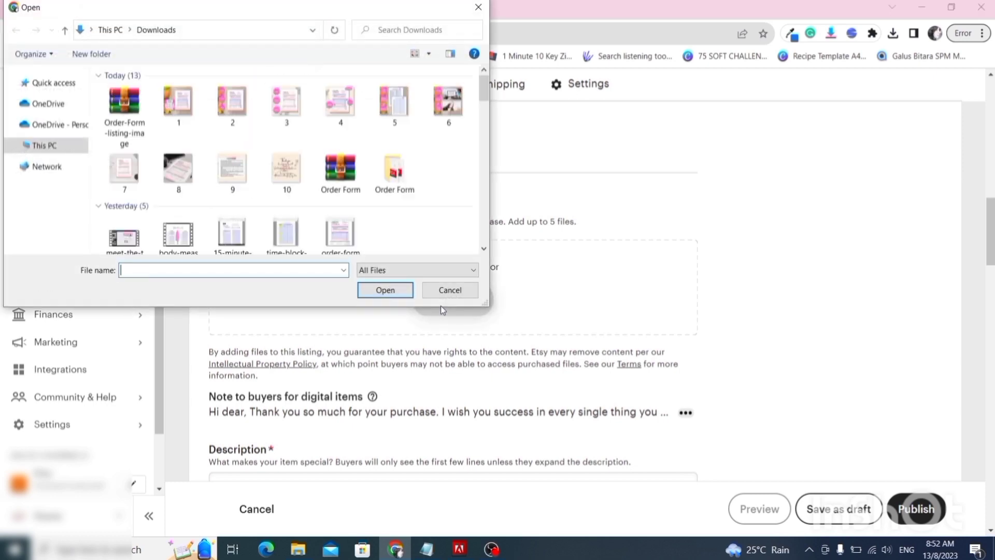
drag(484, 98, 487, 96)
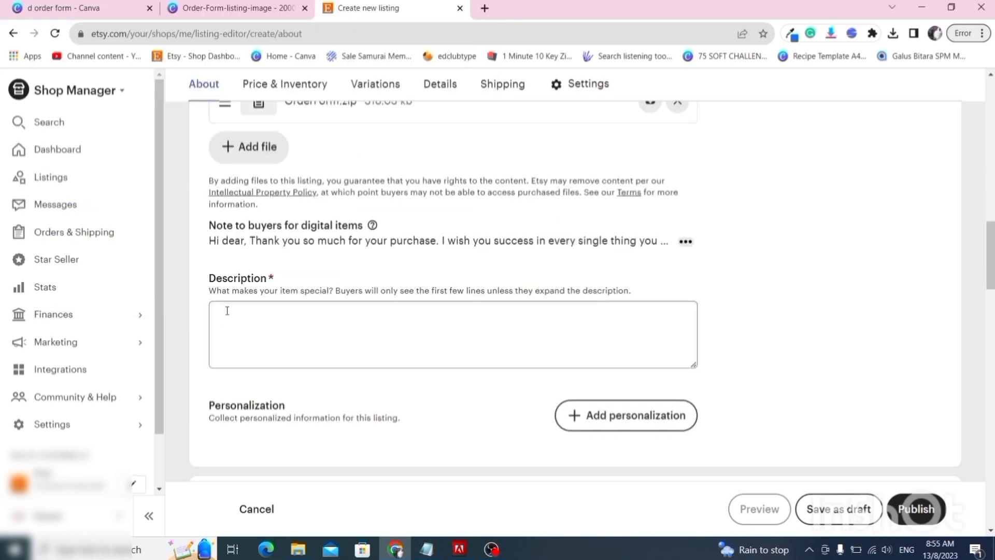
- Copy the product description from the open Notepad note, from "The Order Form is a handy tool" to its end, into the listing's description
click(227, 311)
key(alt+Tab)
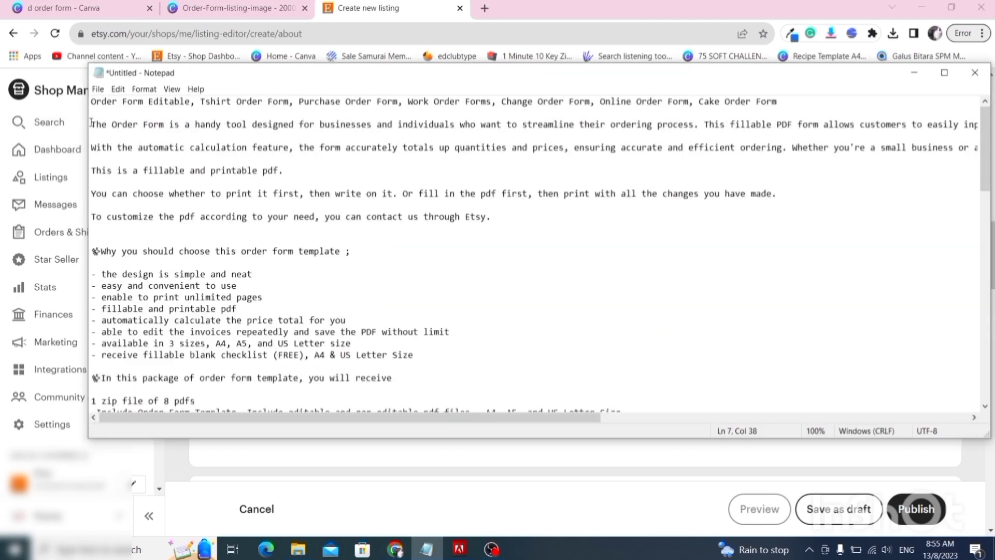
drag(92, 124, 460, 507)
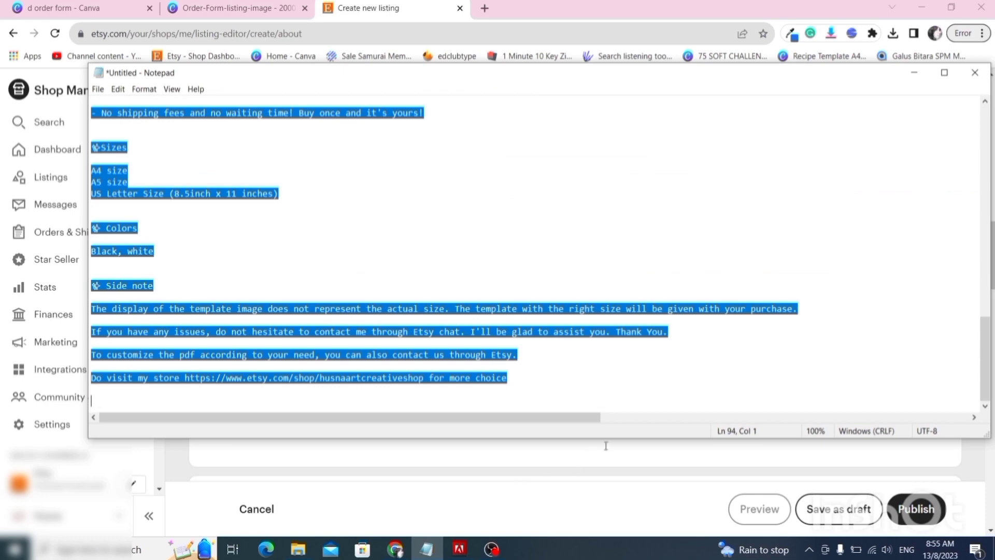
drag(605, 446, 511, 384)
click(914, 73)
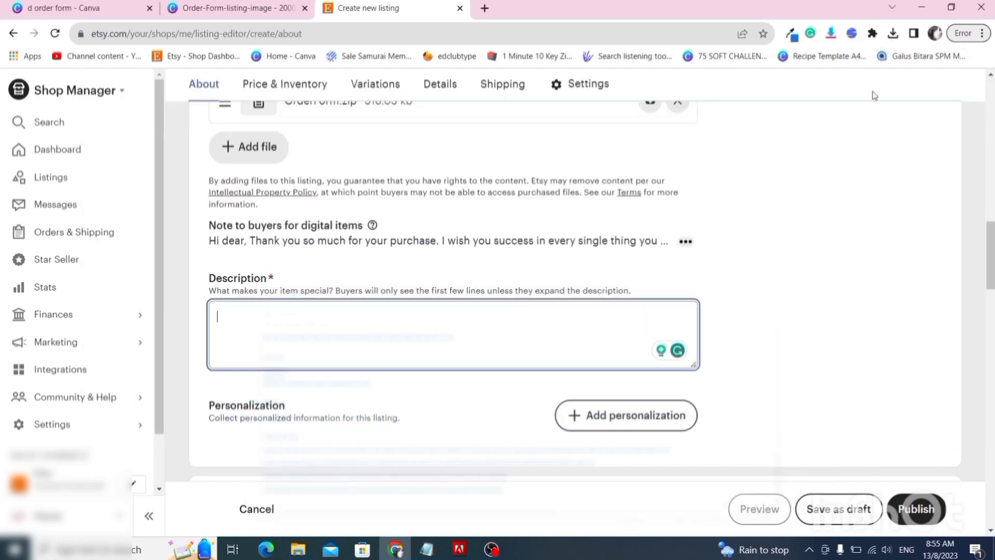
key(ctrl+v)
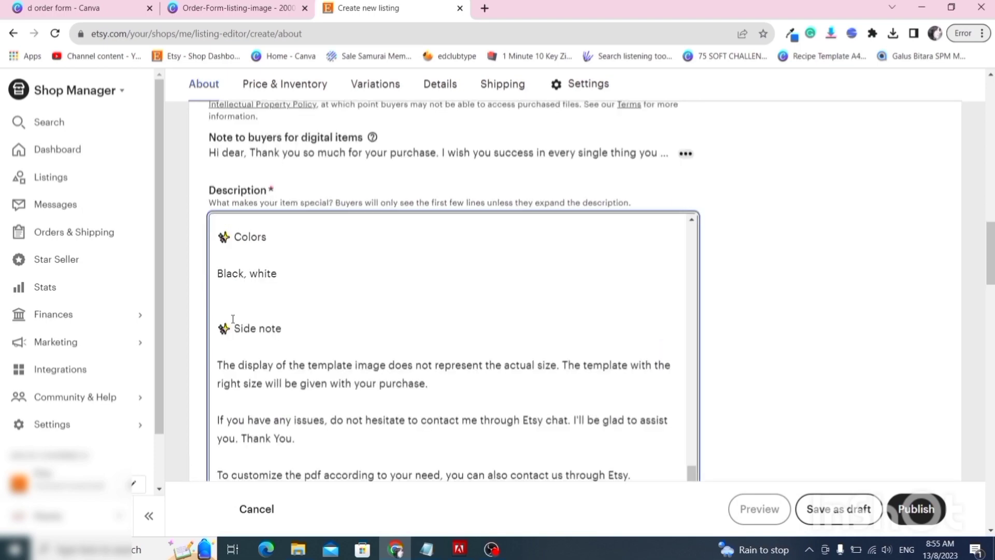
drag(990, 249, 993, 314)
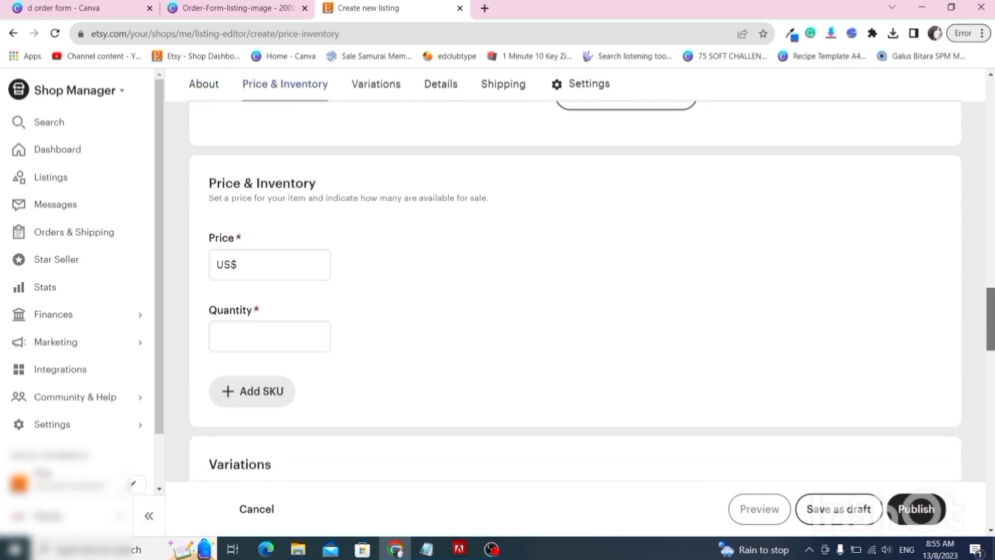
- Set the listing's price to US$ 2 and its quantity to 100
click(242, 262)
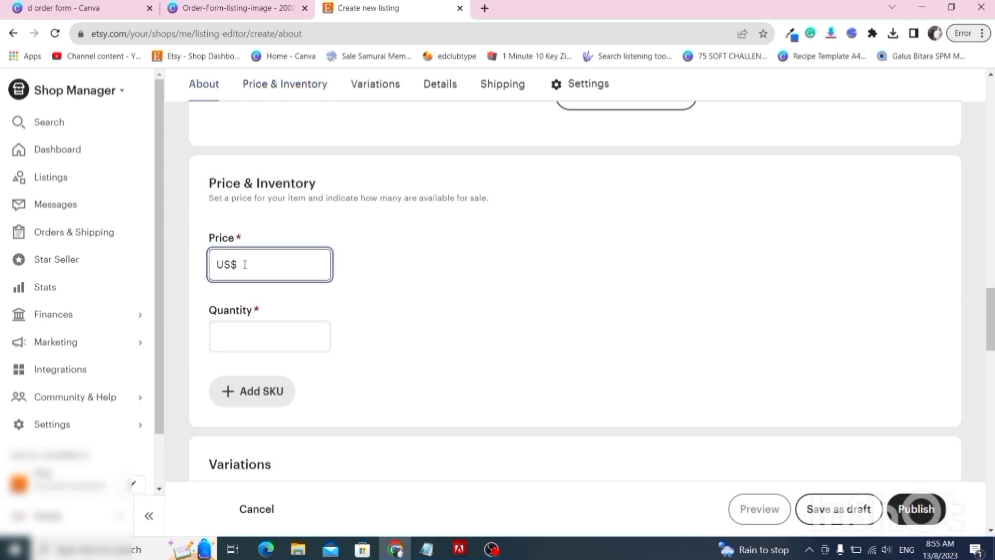
text(2)
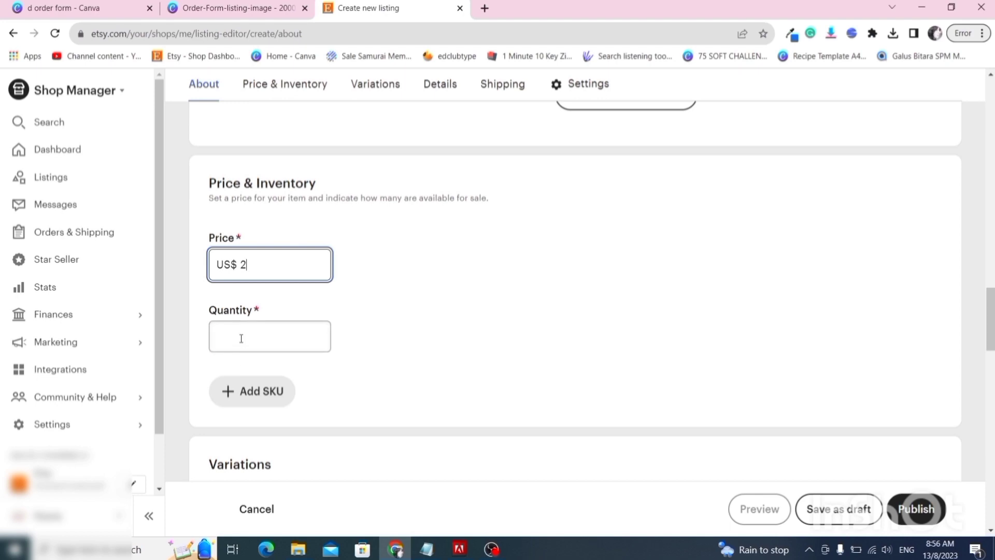
click(240, 334)
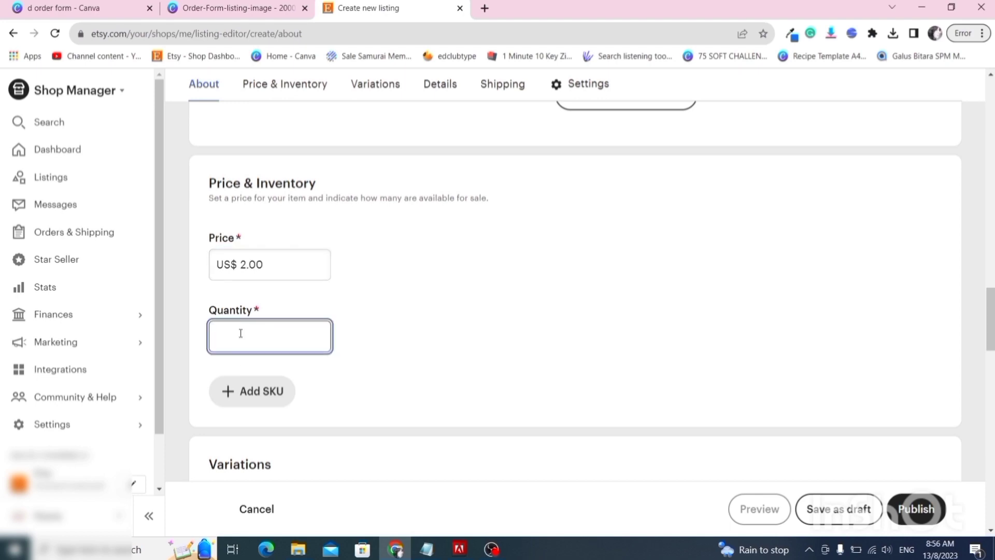
text(100)
click(588, 265)
- Set the listing's category to Templates under Paper & Party Supplies, Paper, Stationery, Design & Templates
scroll(991, 331, down, 2)
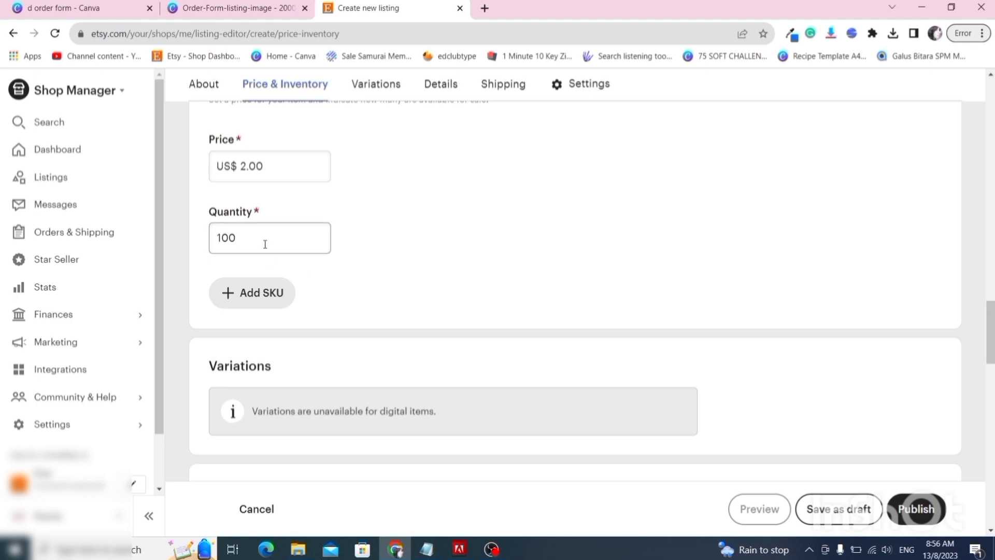
scroll(265, 244, down, 10)
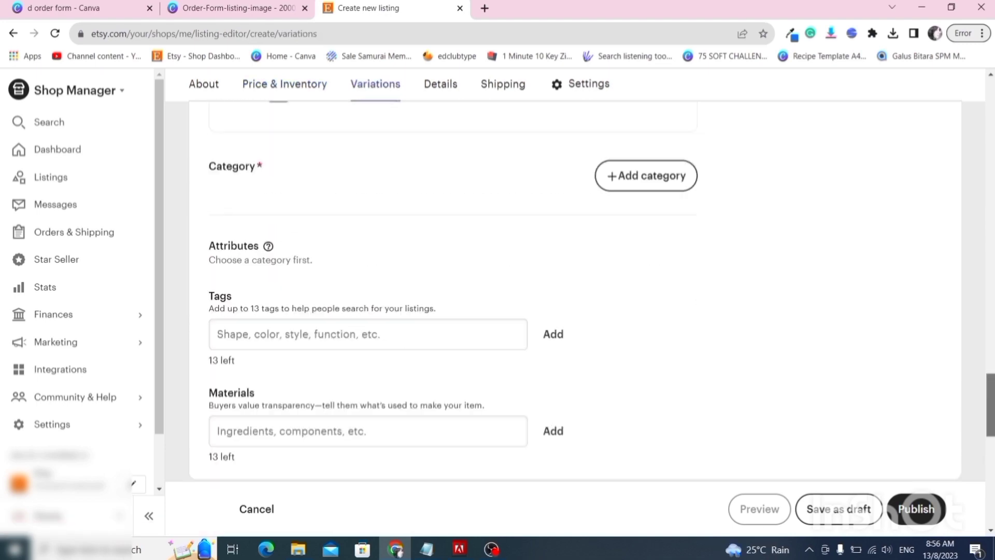
scroll(589, 194, up, 1)
click(631, 248)
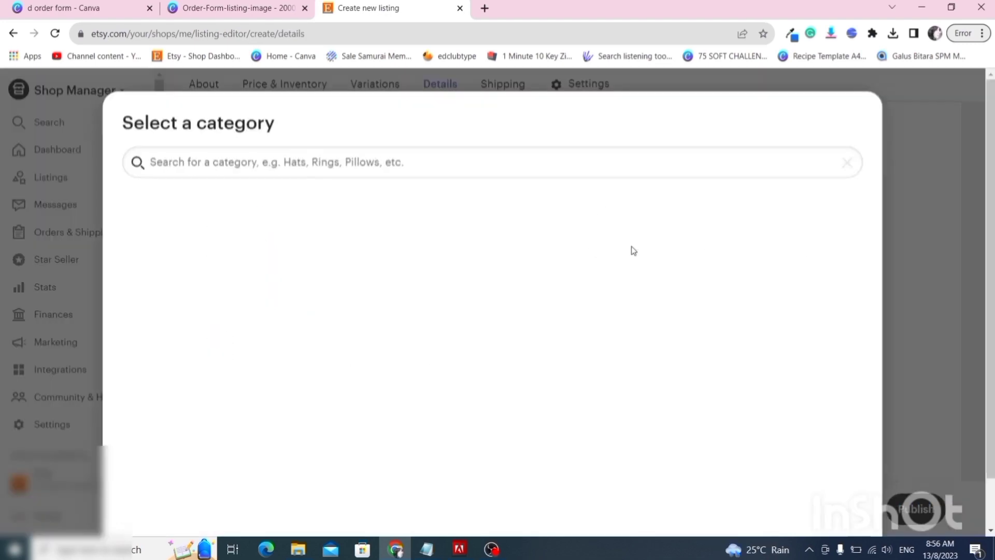
text(templa)
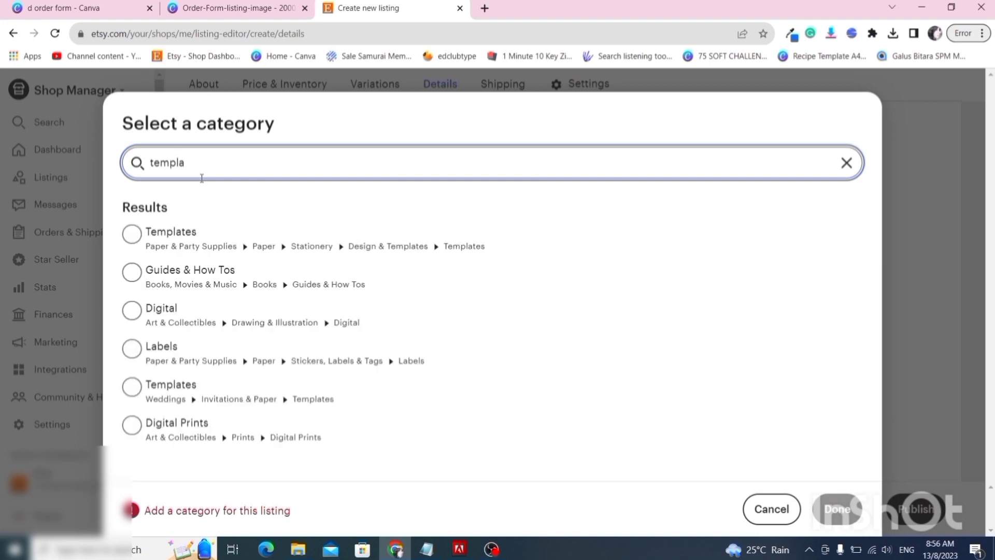
click(141, 241)
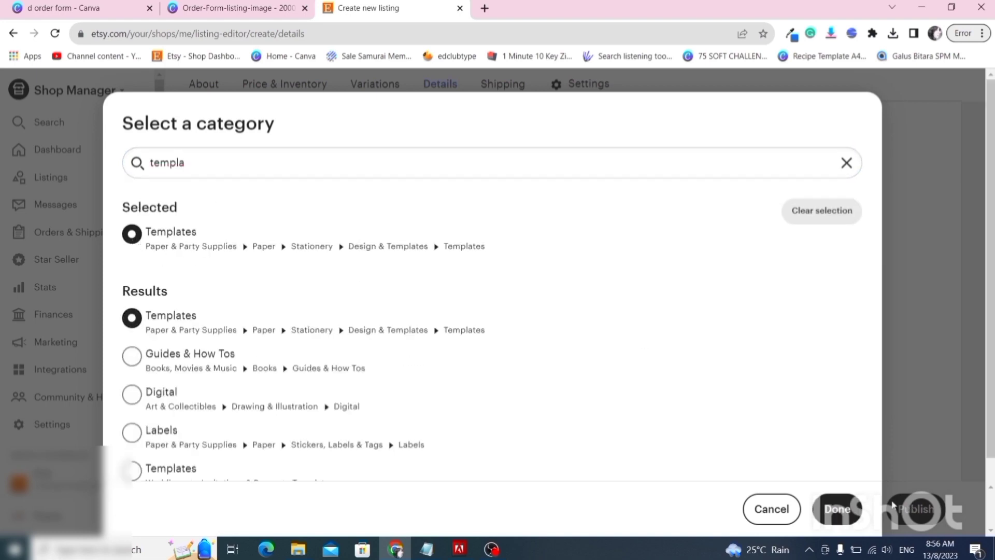
click(836, 509)
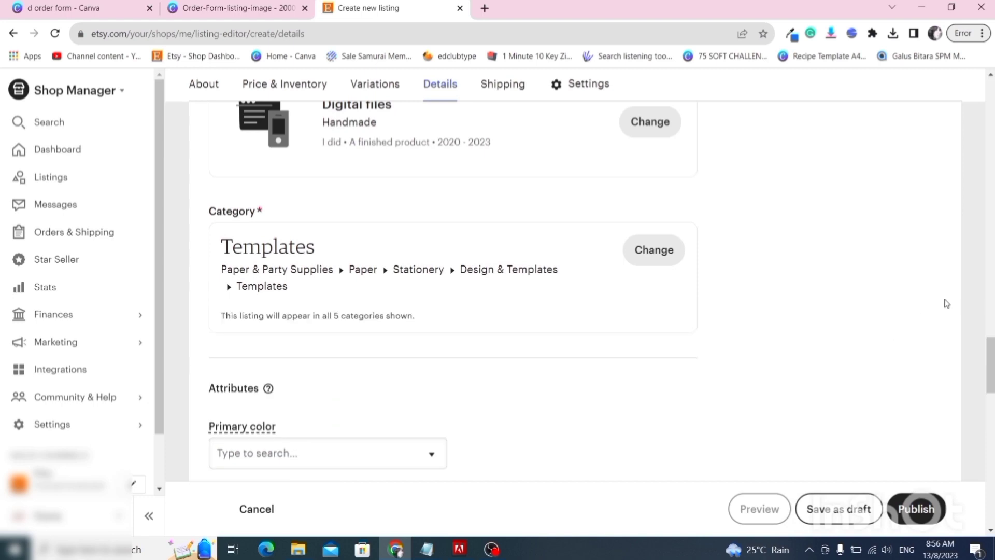
- Examine the available options for the listing's primary color, secondary color and occasion attributes without choosing any
scroll(943, 302, down, 4)
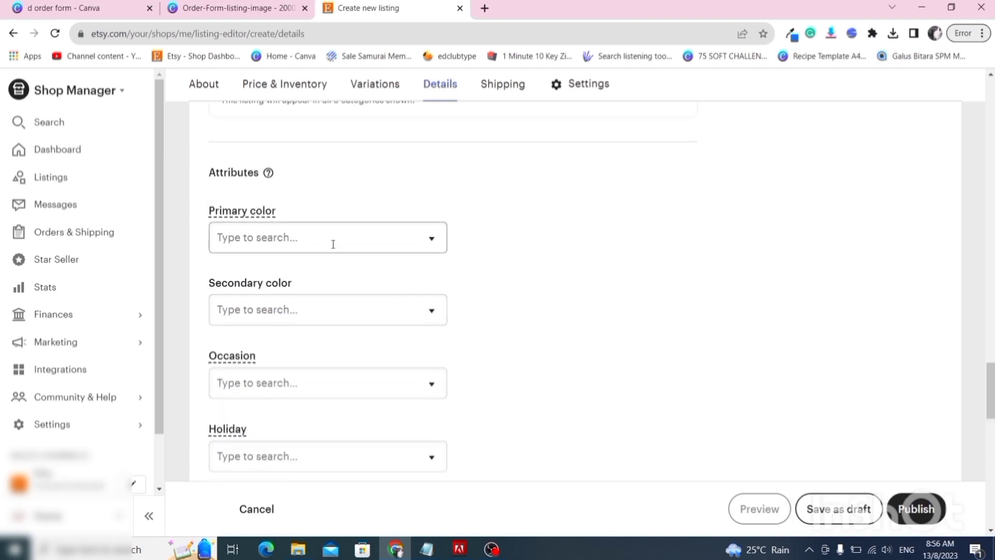
click(390, 225)
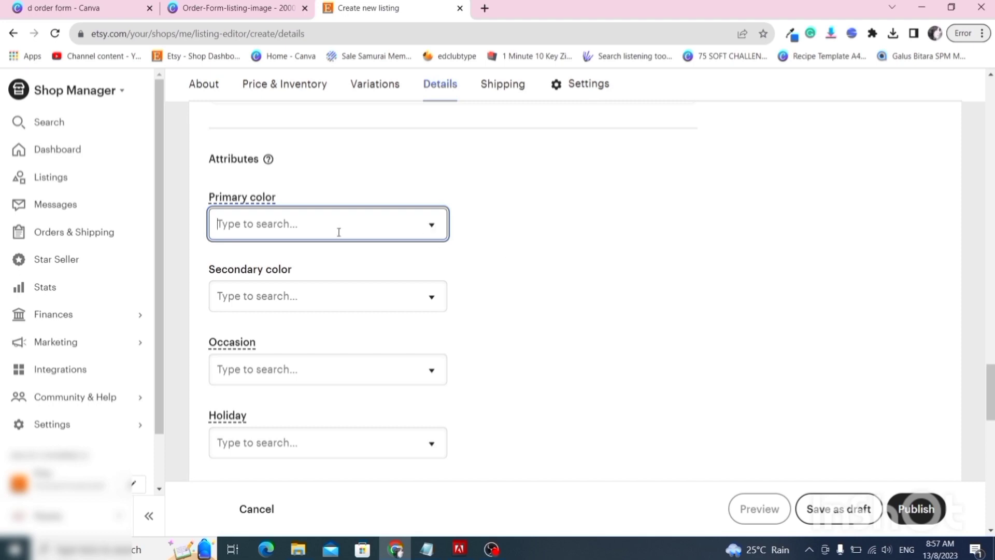
click(381, 295)
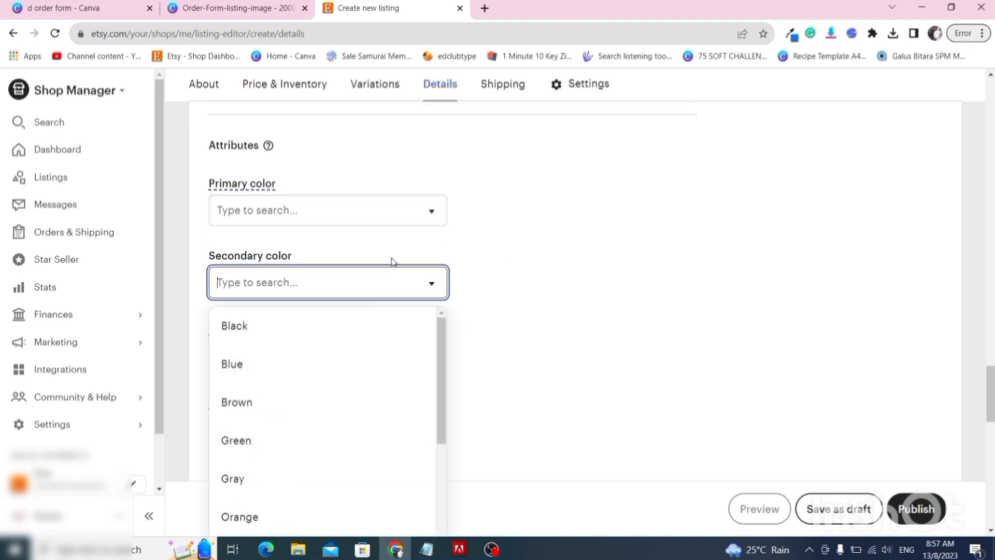
click(434, 213)
click(806, 318)
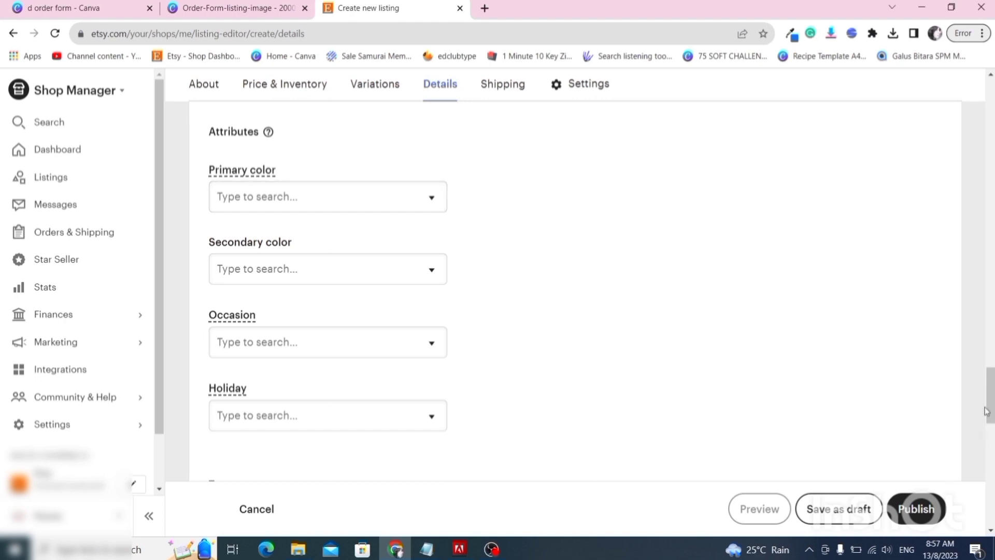
scroll(987, 394, down, 2)
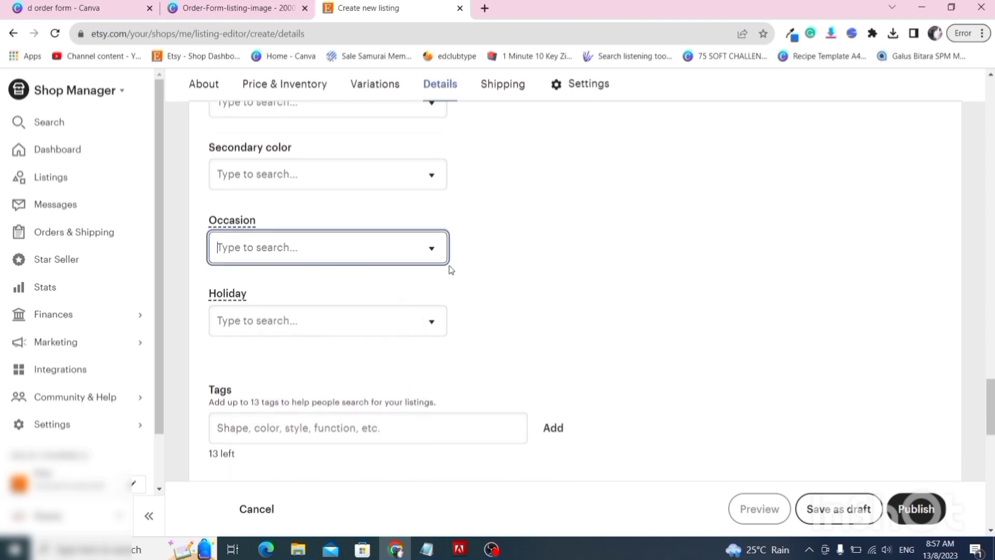
click(357, 250)
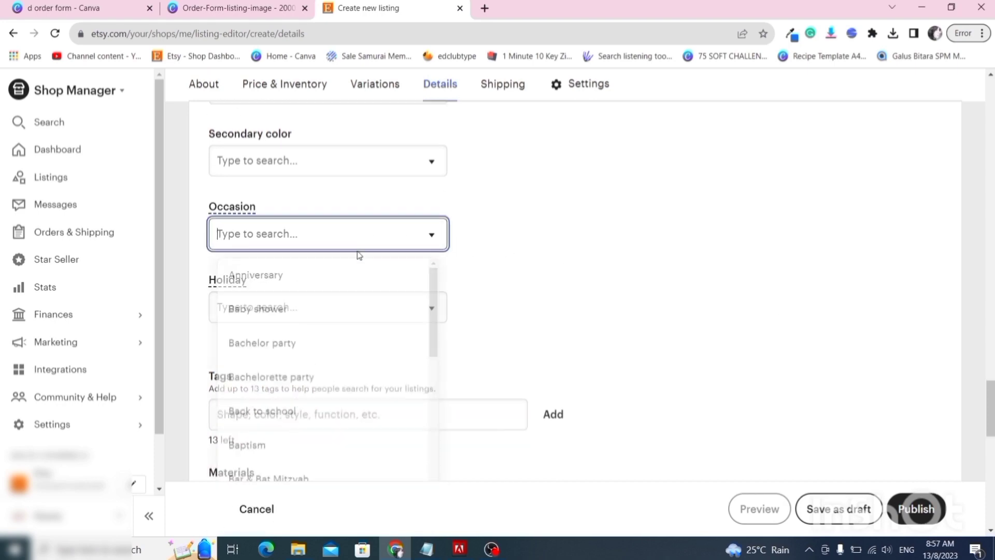
click(432, 237)
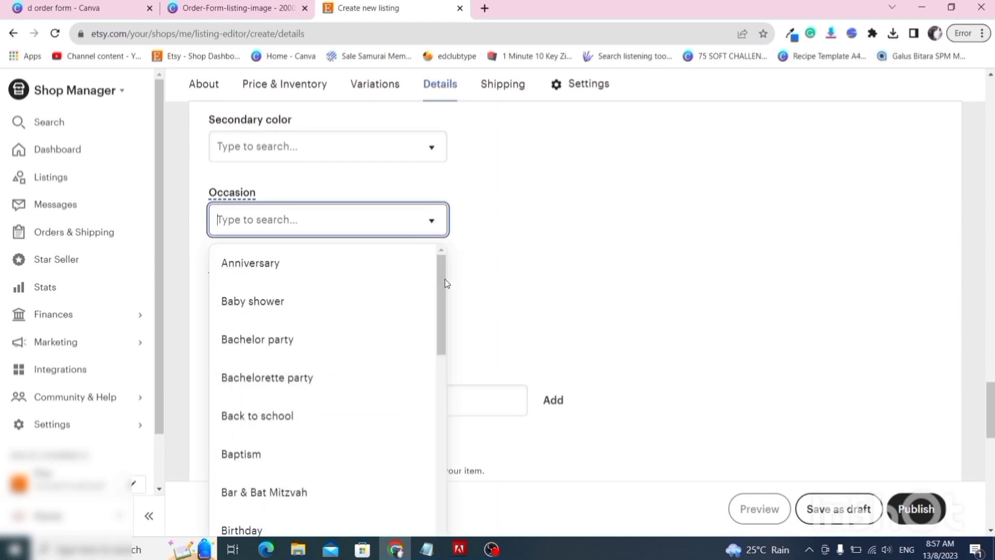
drag(444, 278, 440, 459)
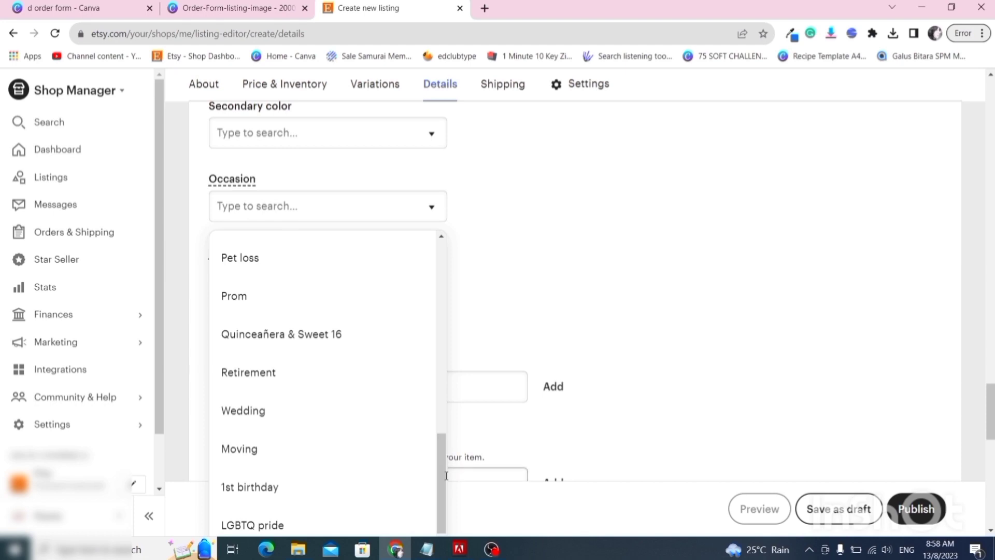
drag(443, 474, 431, 386)
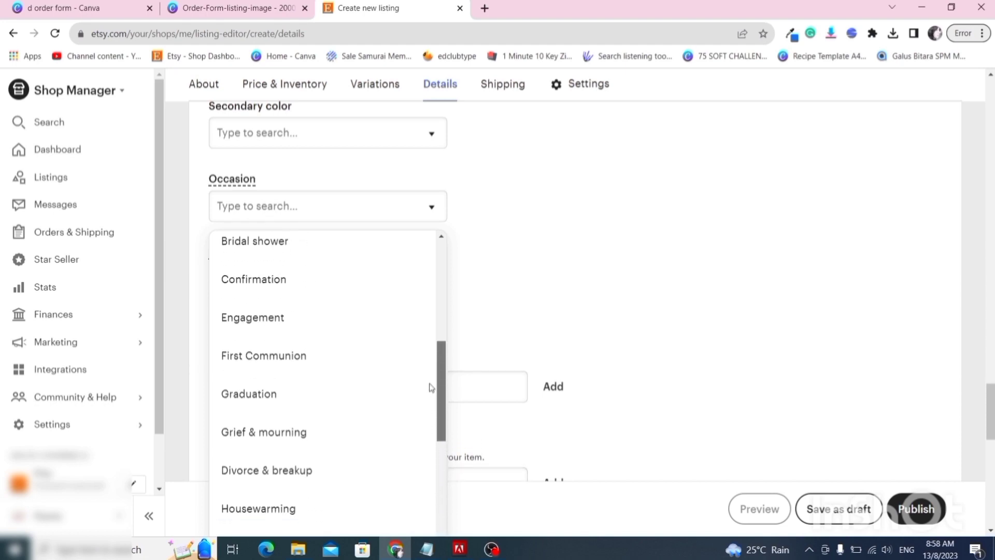
click(719, 280)
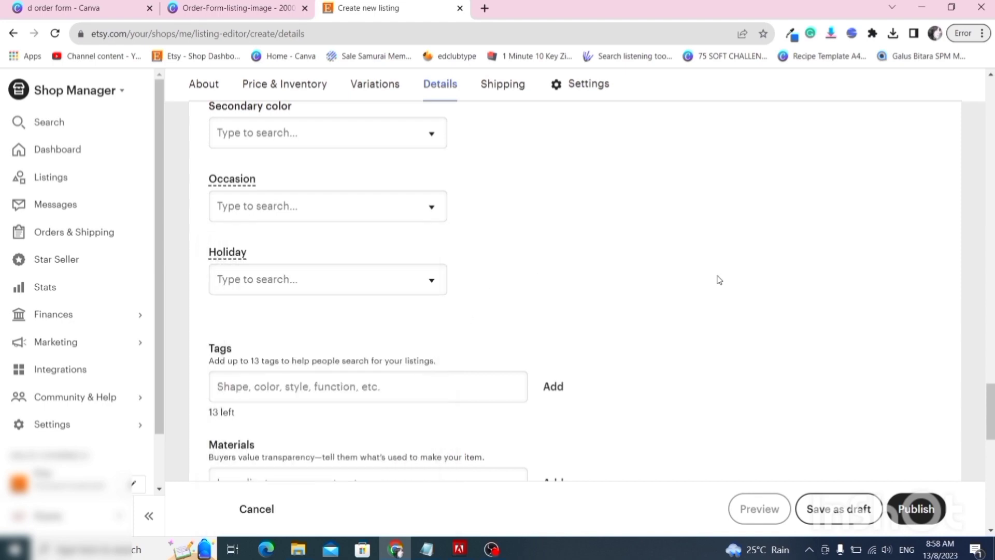
- Review the tags and materials used in the existing Order Form Editable listing that is open for editing
scroll(989, 412, down, 2)
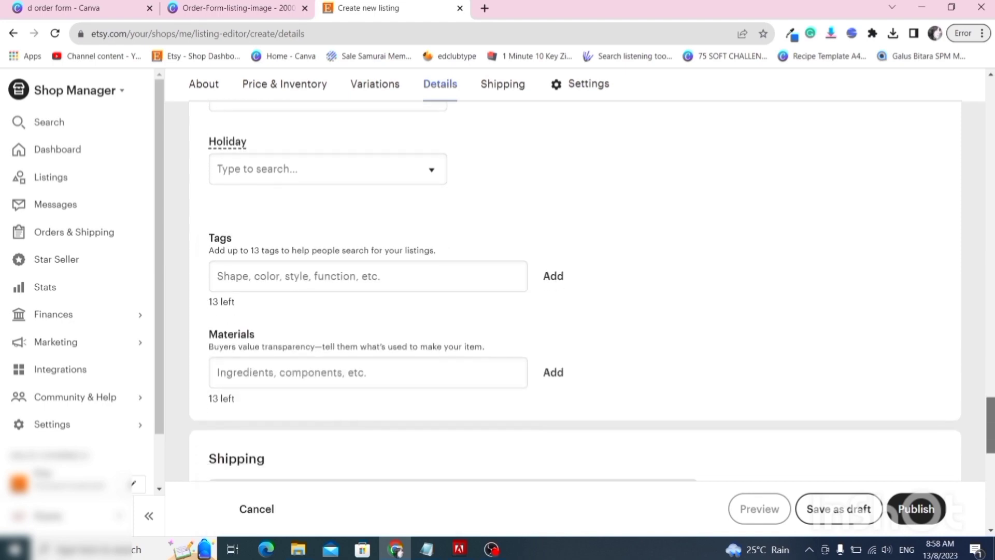
scroll(989, 425, down, 2)
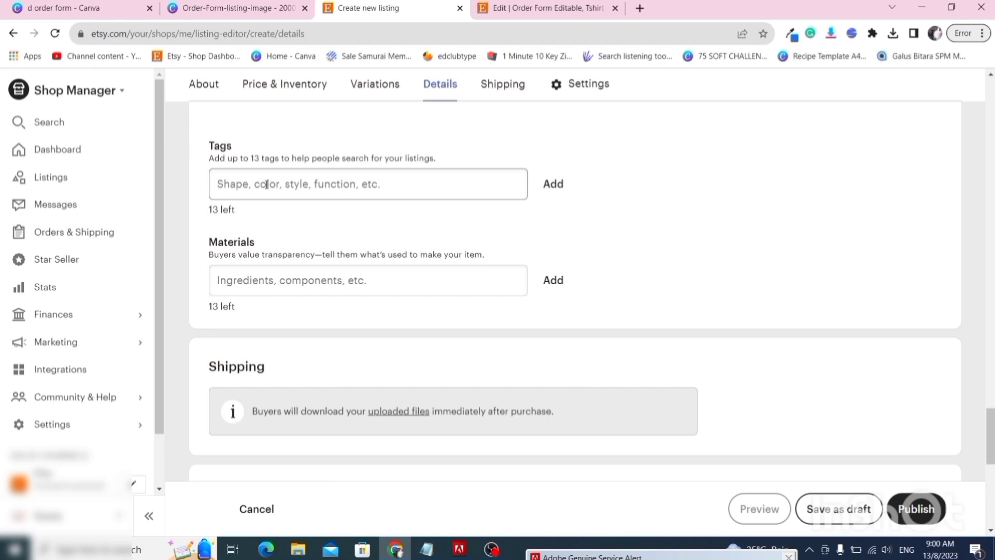
click(505, 9)
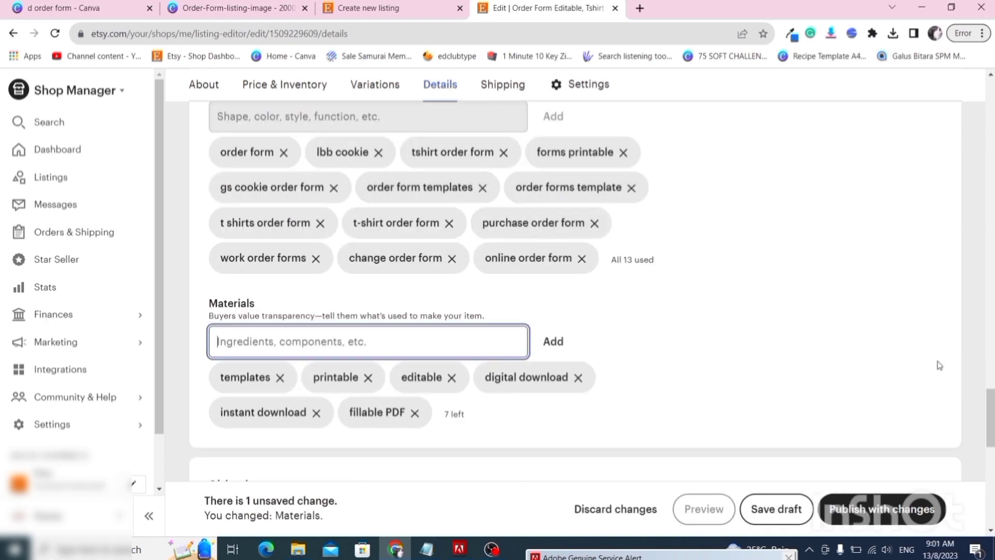
scroll(363, 233, up, 1)
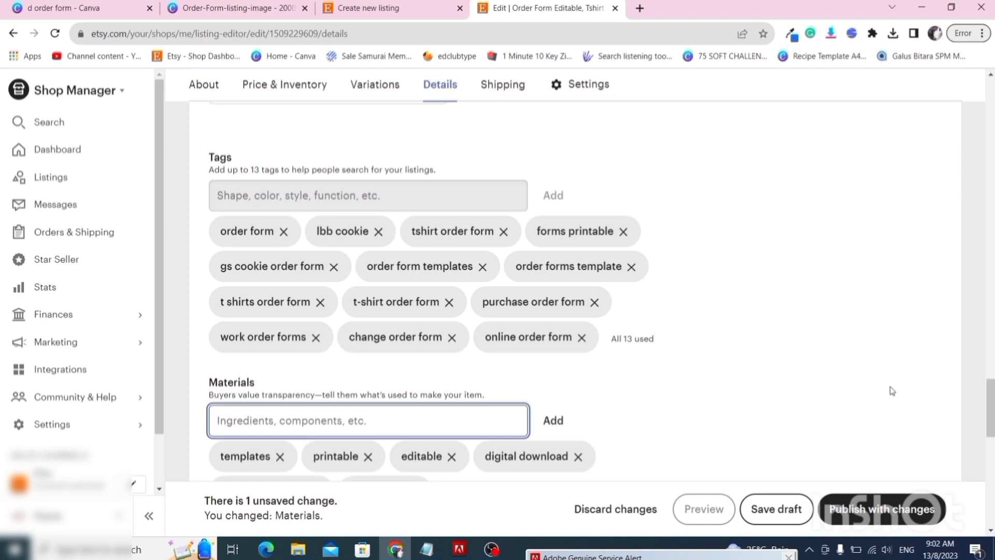
scroll(989, 409, down, 3)
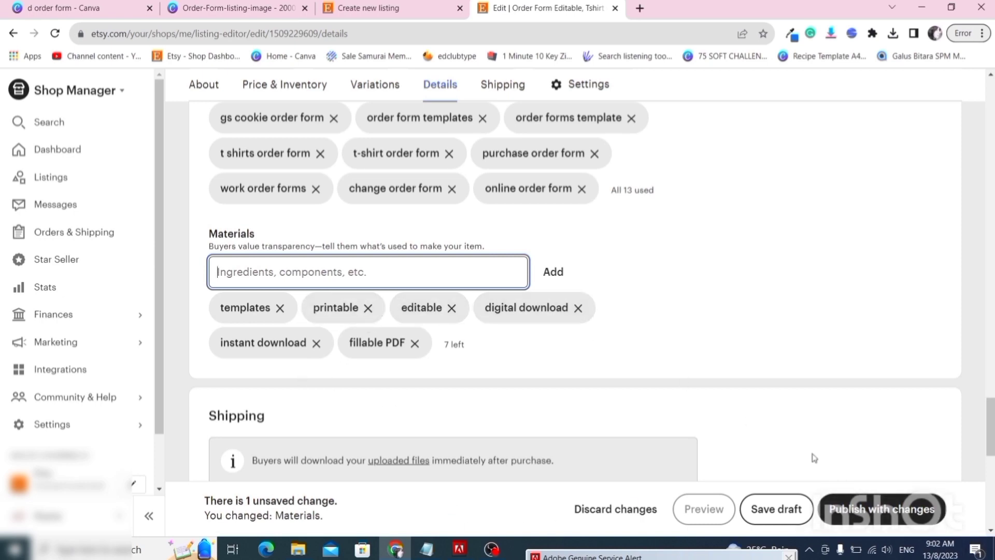
- Set the shop section of the existing Order Form Editable listing to Digital Planner
drag(986, 438, 986, 470)
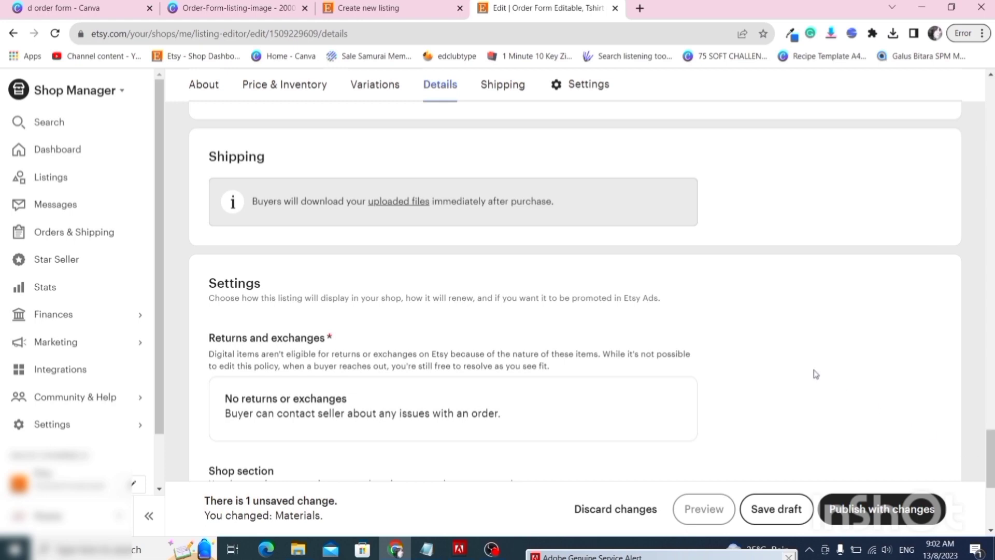
scroll(990, 456, down, 5)
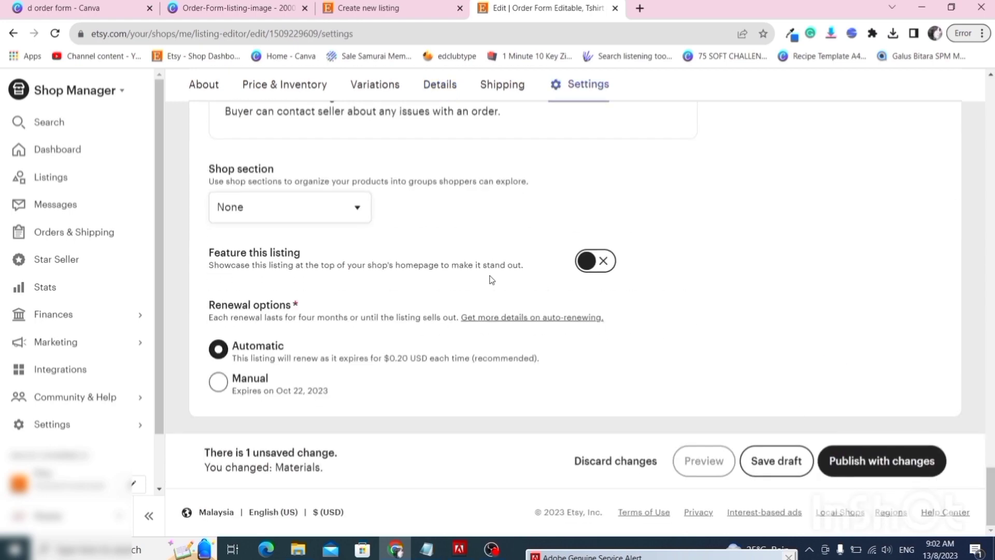
click(324, 221)
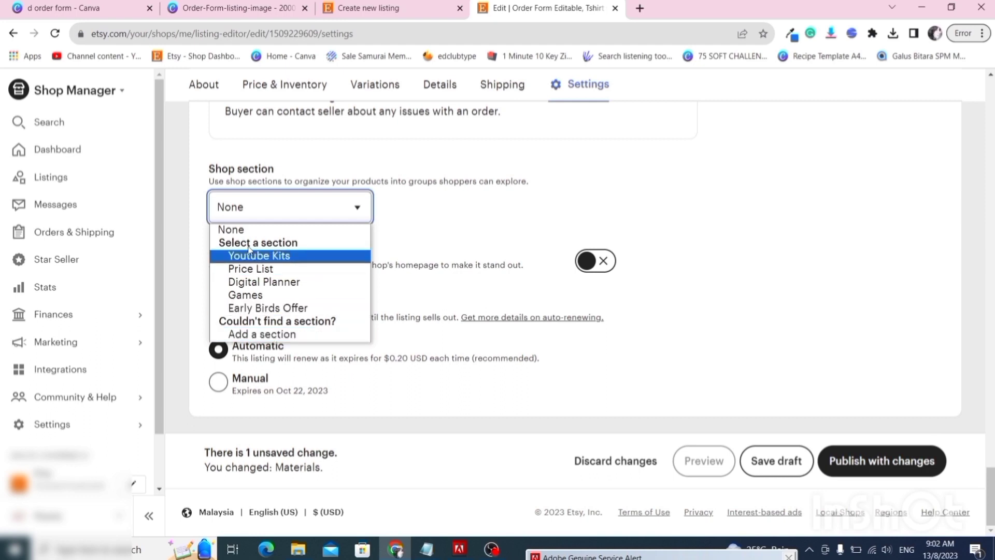
click(252, 287)
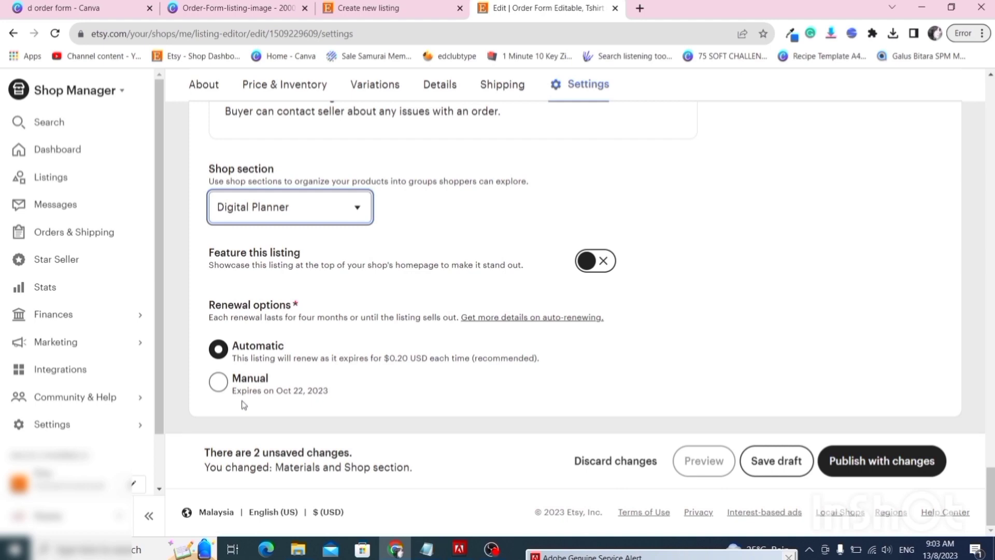
- Return to the new listing and publish it, agreeing to the listing fee
key(ctrl+shift+Tab)
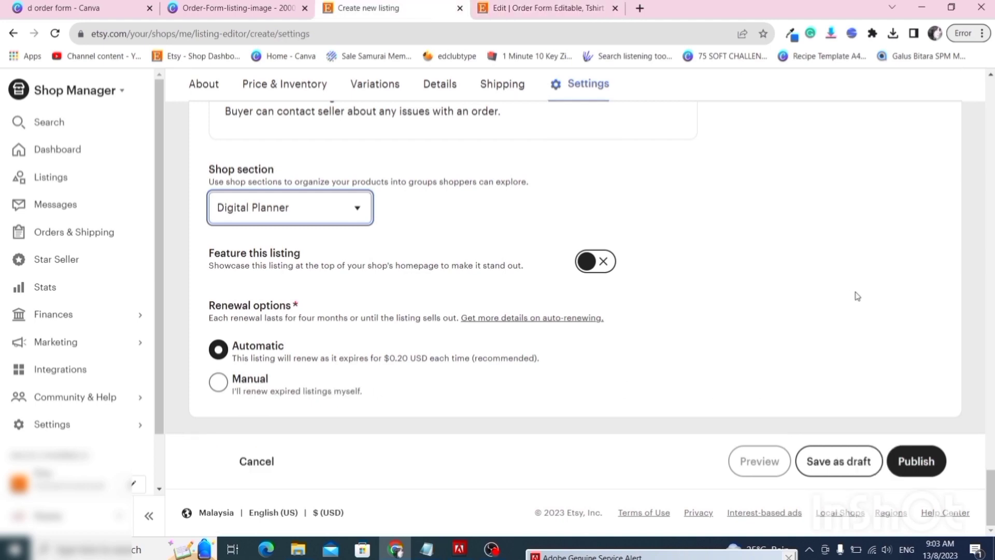
click(915, 461)
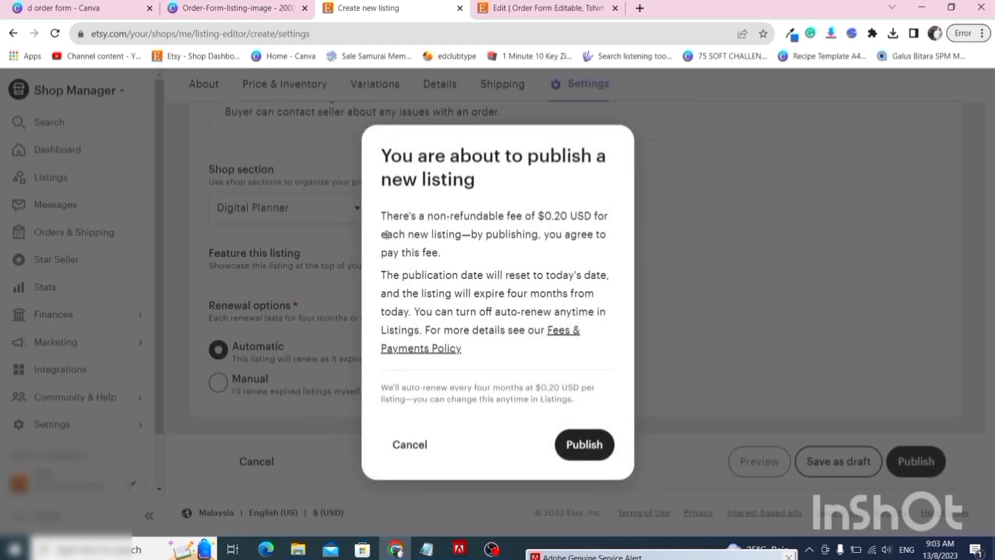
click(582, 454)
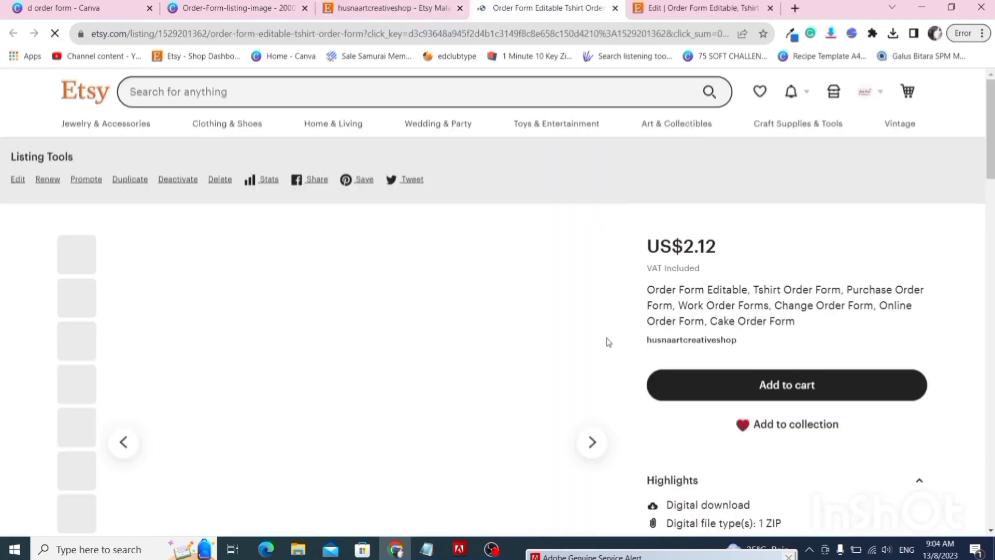
- Look through the photos and video on the public page of the order form listing
scroll(583, 307, down, 3)
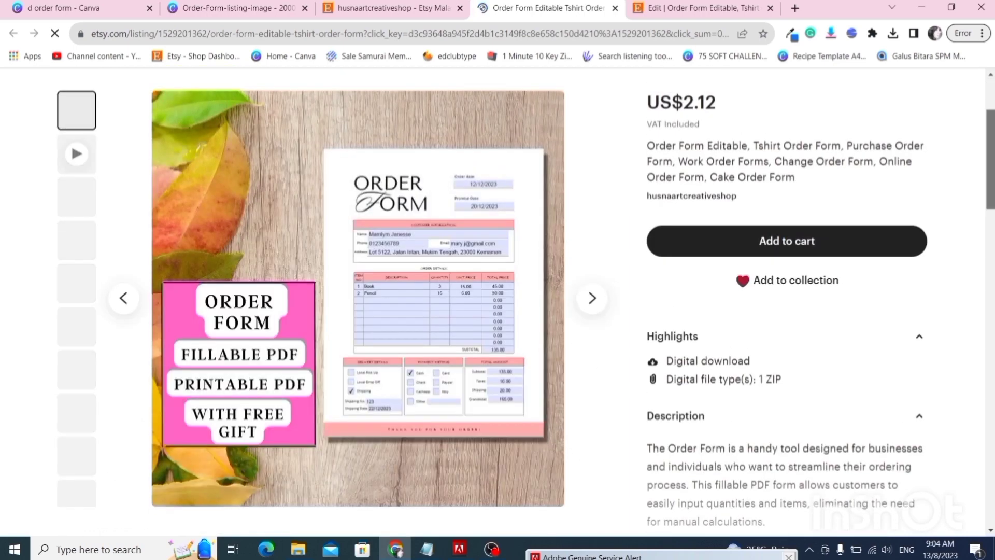
click(584, 307)
click(584, 307)
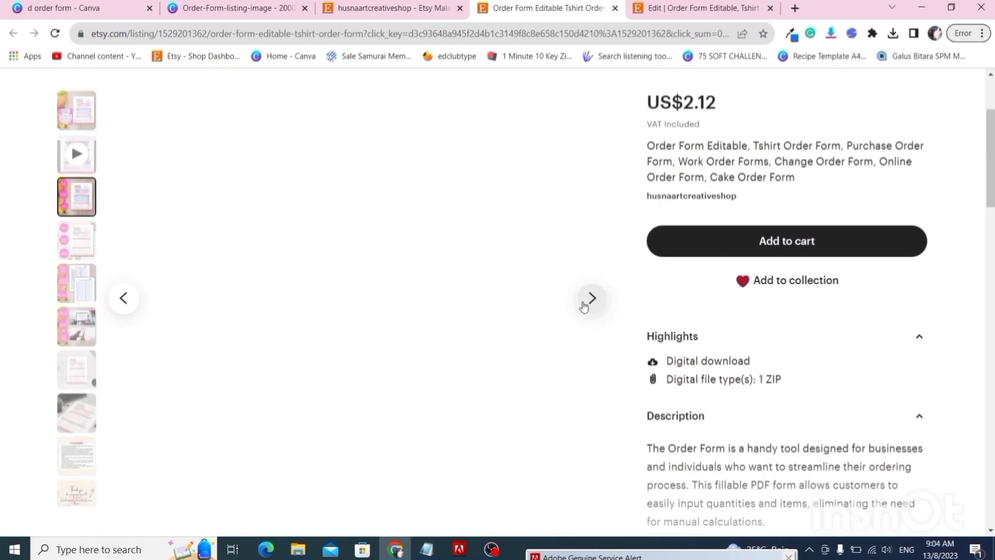